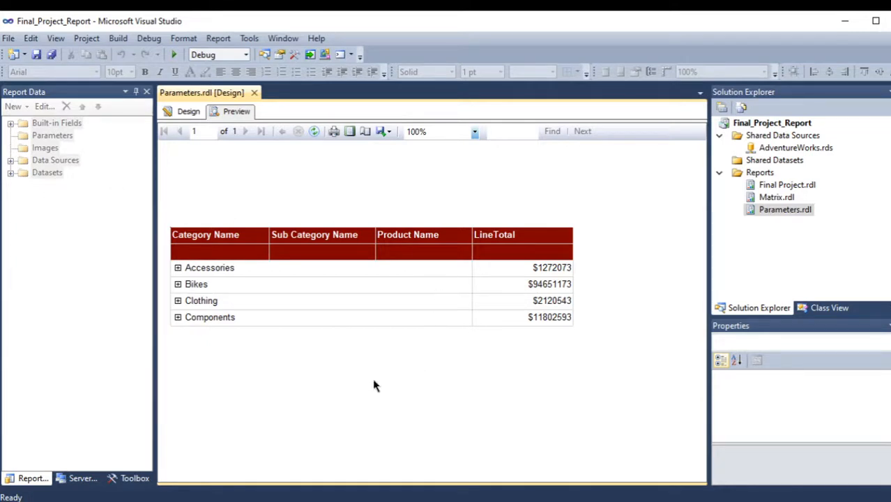
# Show the Parameters.rdl report in design view in a maximized window and enlarge the row groups area.
pyautogui.click(187, 112)
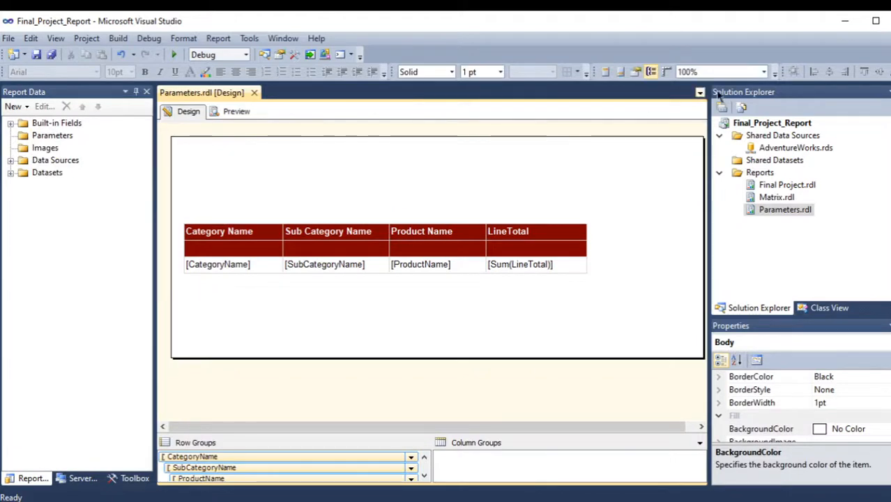
pyautogui.click(876, 21)
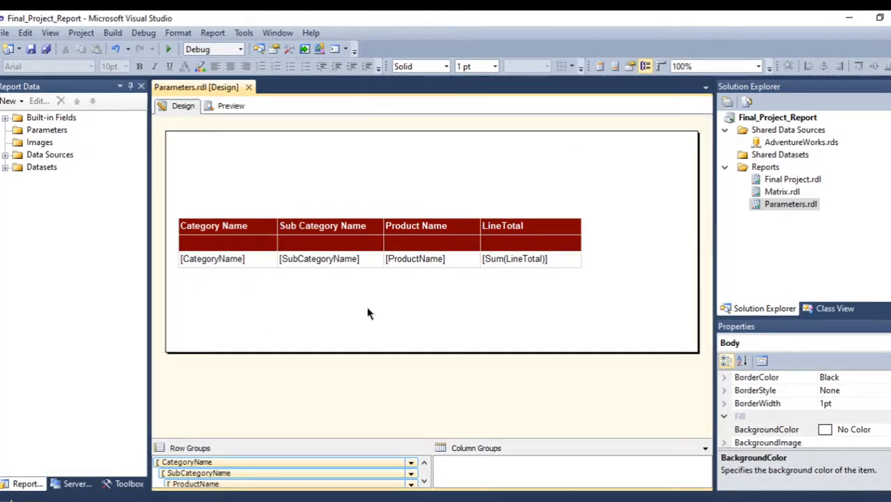
pyautogui.moveTo(368, 440); pyautogui.dragTo(366, 427)
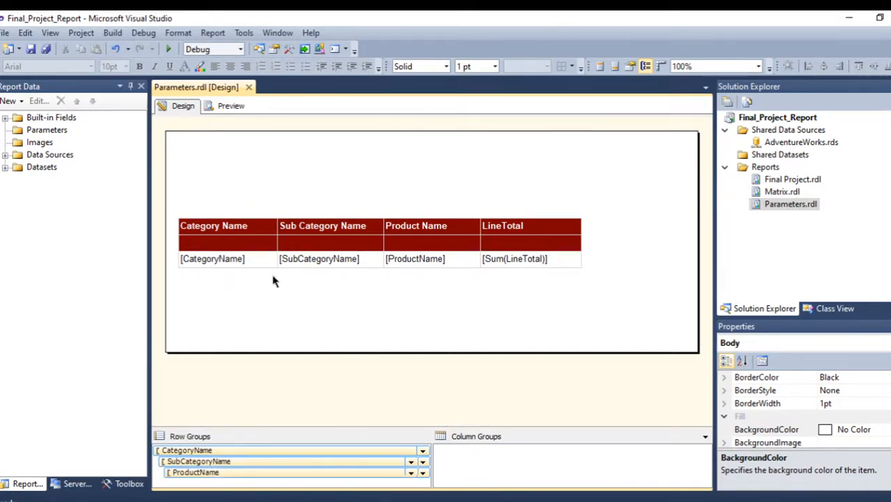
# Copy the full query of Main_DataSet over to the SQLQuery1.sql editor in SQL Server Management Studio.
pyautogui.click(6, 168)
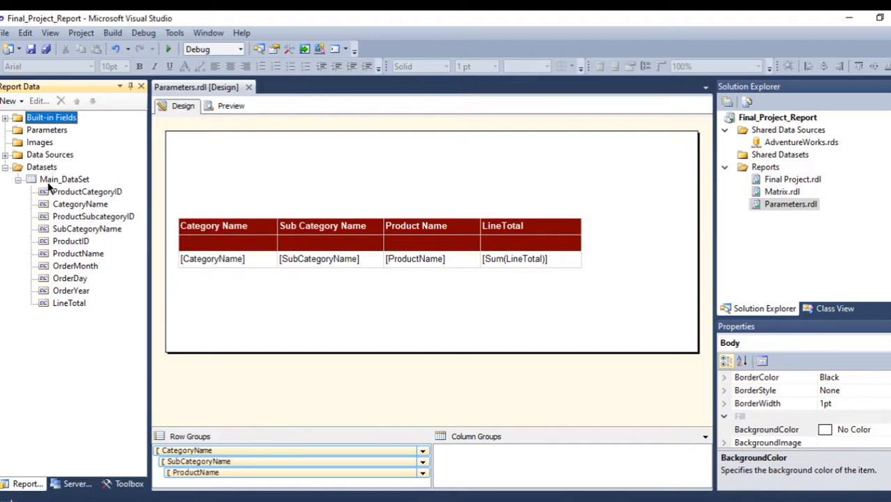
pyautogui.rightClick(73, 179)
pyautogui.click(128, 259)
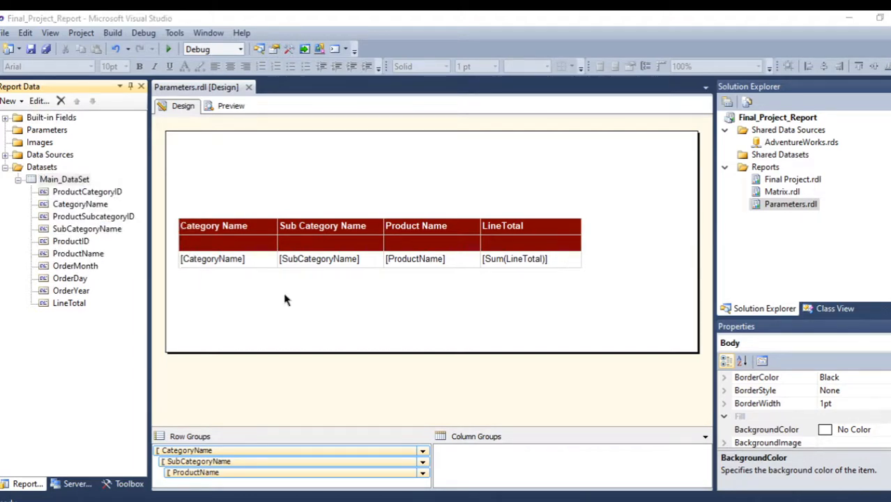
pyautogui.scroll(-1, 503, 325)
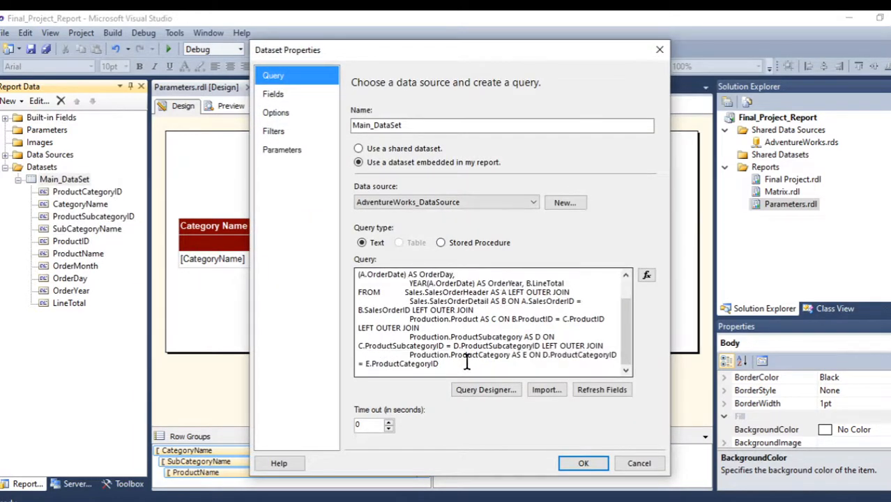
pyautogui.hotkey('ctrl', 'a')
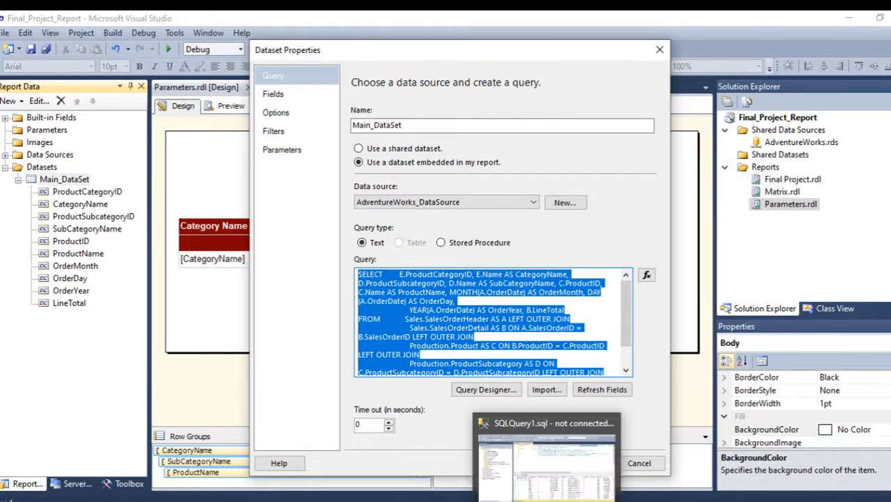
pyautogui.click(537, 488)
pyautogui.click(427, 209)
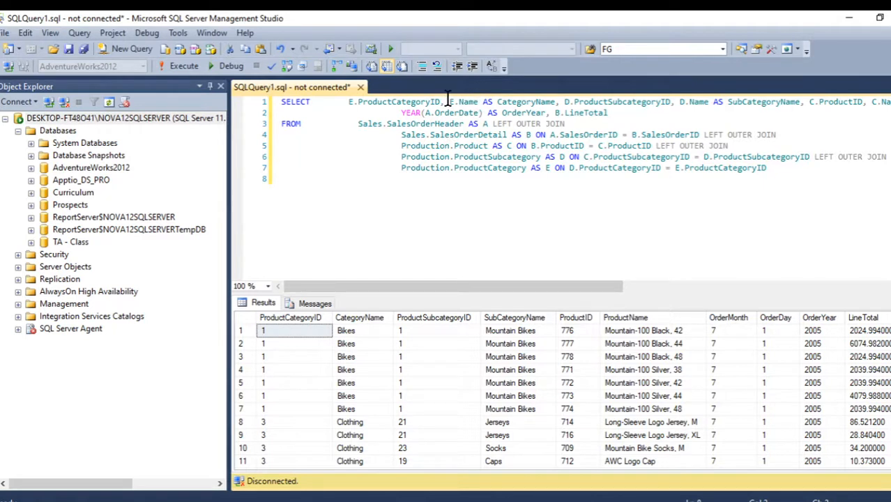
# Start a new line with the keyword where after the last join, to filter on the category name column.
pyautogui.moveTo(449, 102); pyautogui.dragTo(556, 102)
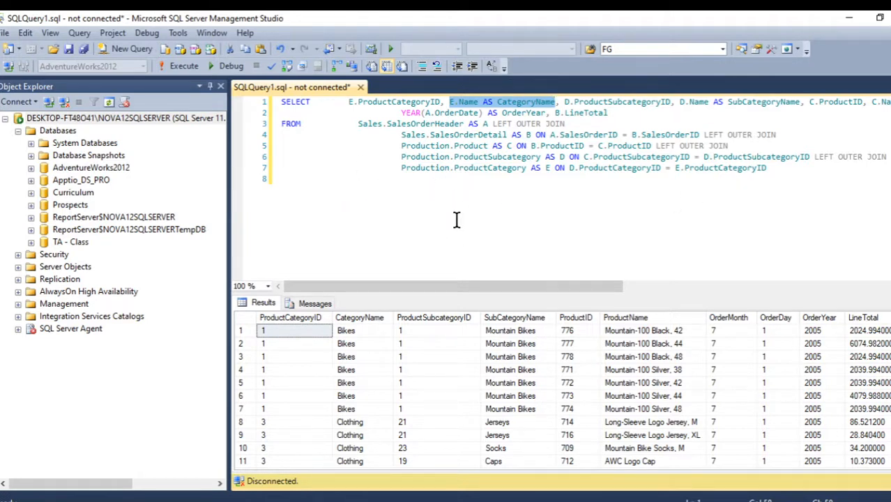
pyautogui.click(484, 212)
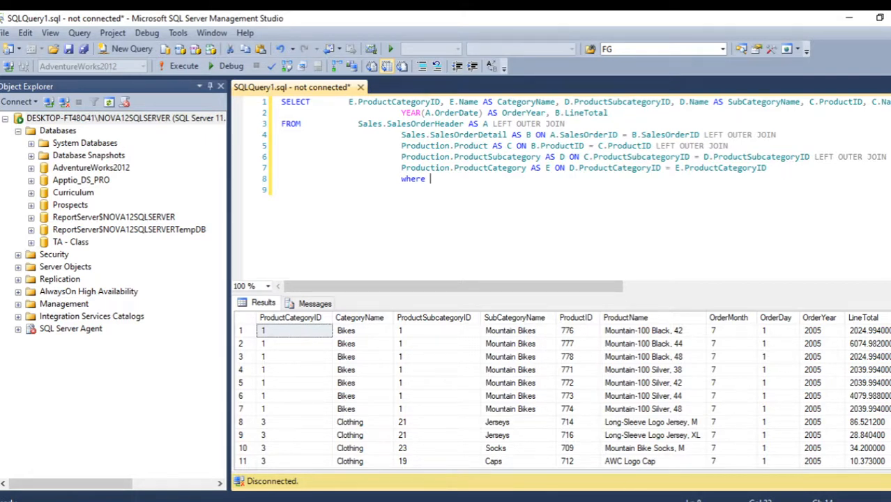
# Switch to Final_Project_Report in Visual Studio, close the Main_DataSet properties, and return to the SQL query window.
pyautogui.moveTo(447, 497)
pyautogui.moveTo(418, 466)
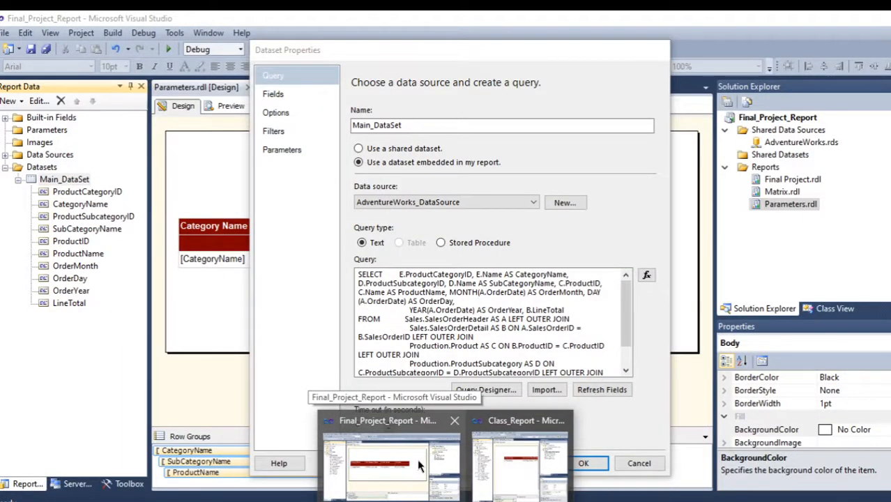
pyautogui.click(419, 466)
pyautogui.click(581, 463)
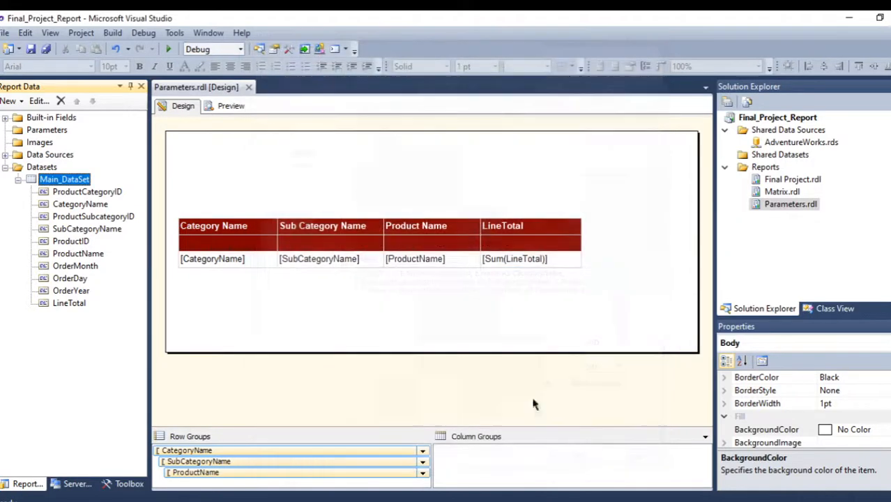
pyautogui.click(38, 134)
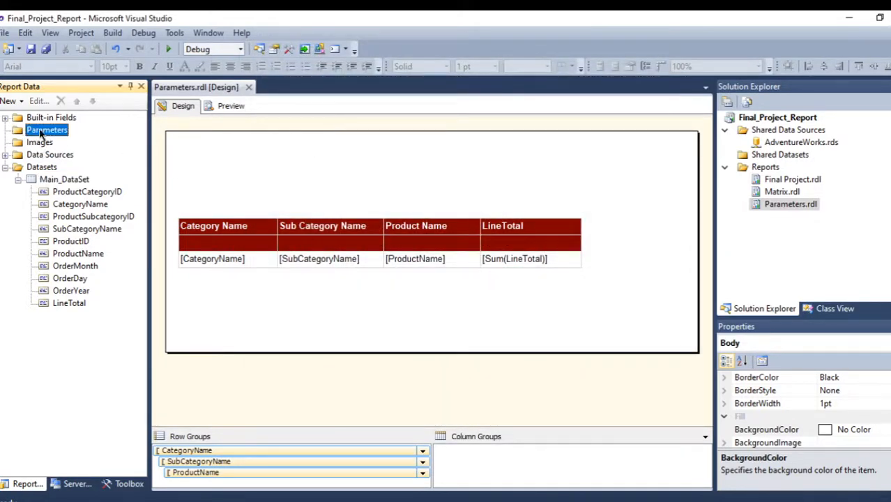
pyautogui.click(849, 17)
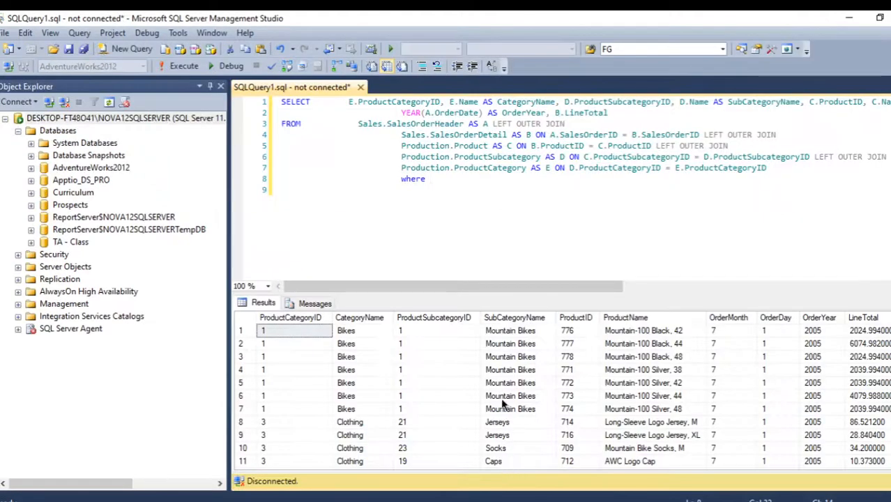
pyautogui.click(451, 183)
pyautogui.moveTo(480, 102); pyautogui.dragTo(451, 102)
pyautogui.hotkey('ctrl', 'c')
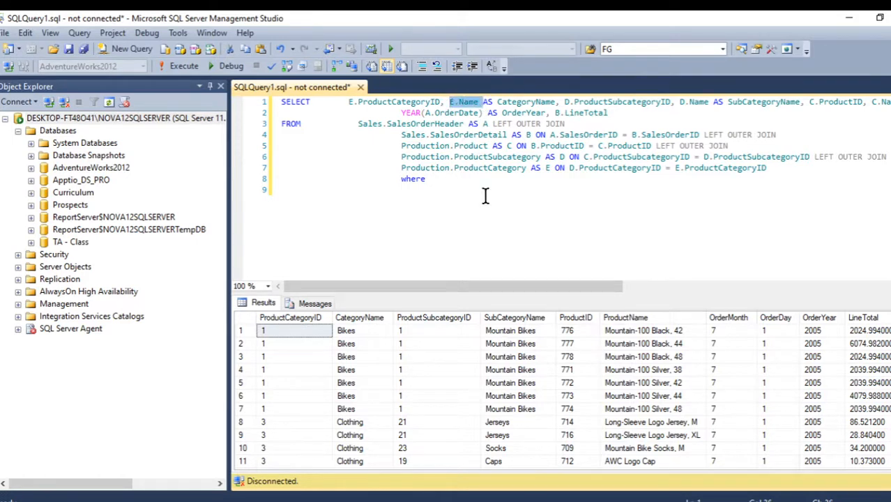
pyautogui.click(433, 180)
pyautogui.hotkey('ctrl', 'v')
pyautogui.doubleClick(536, 102)
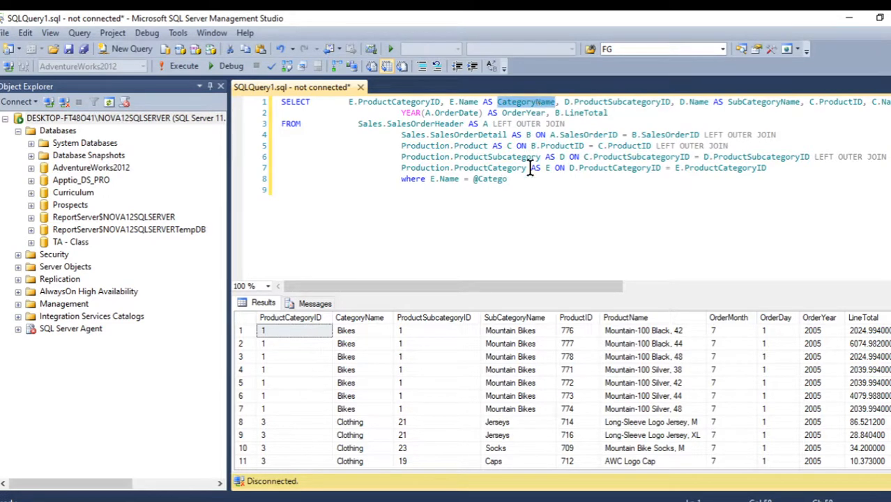
pyautogui.doubleClick(502, 181)
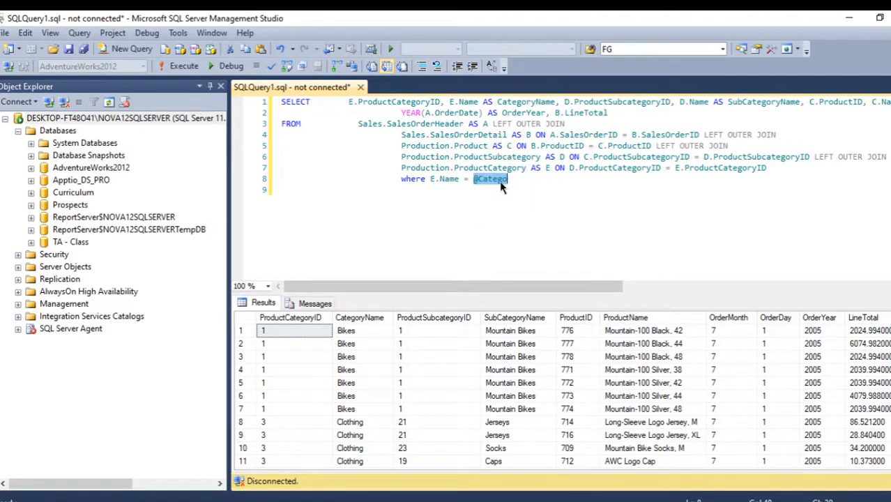
pyautogui.press('BackSpace')
pyautogui.hotkey('ctrl', 'v')
# Replace the Main_DataSet query in Visual Studio's Final_Project_Report with the full filtered query from SQLQuery1.sql.
pyautogui.moveTo(585, 192); pyautogui.dragTo(280, 99)
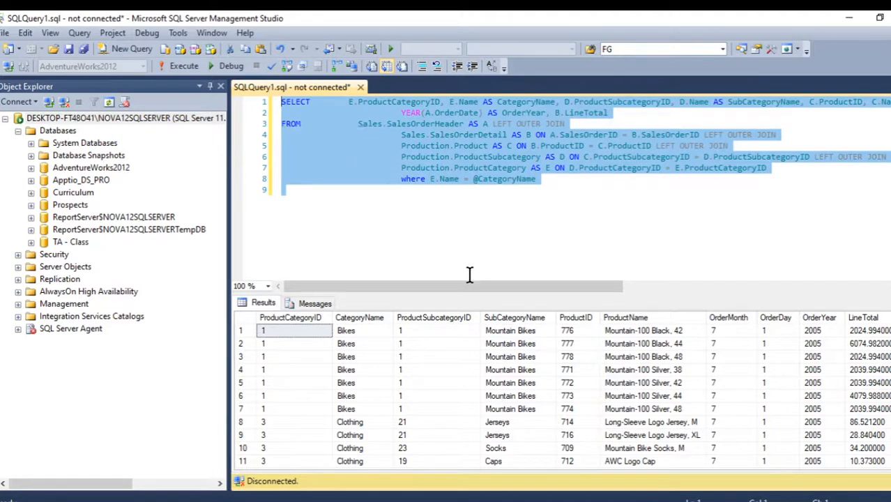
pyautogui.moveTo(464, 500)
pyautogui.click(398, 458)
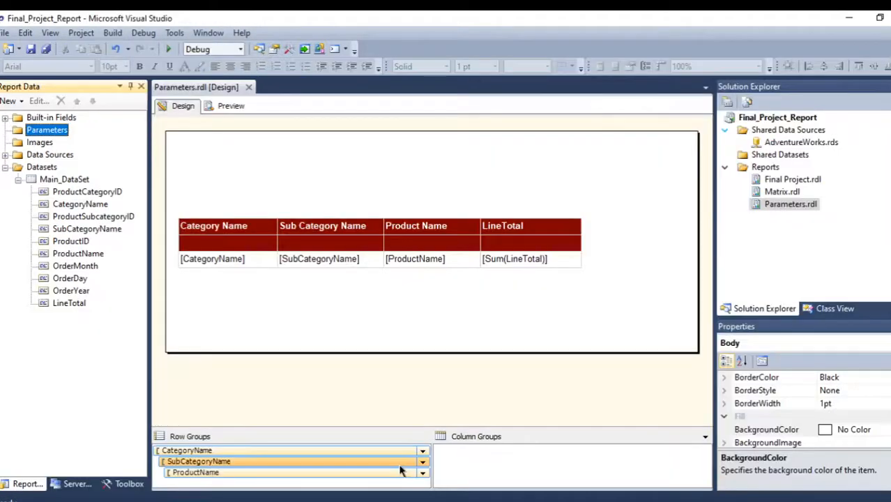
pyautogui.rightClick(44, 180)
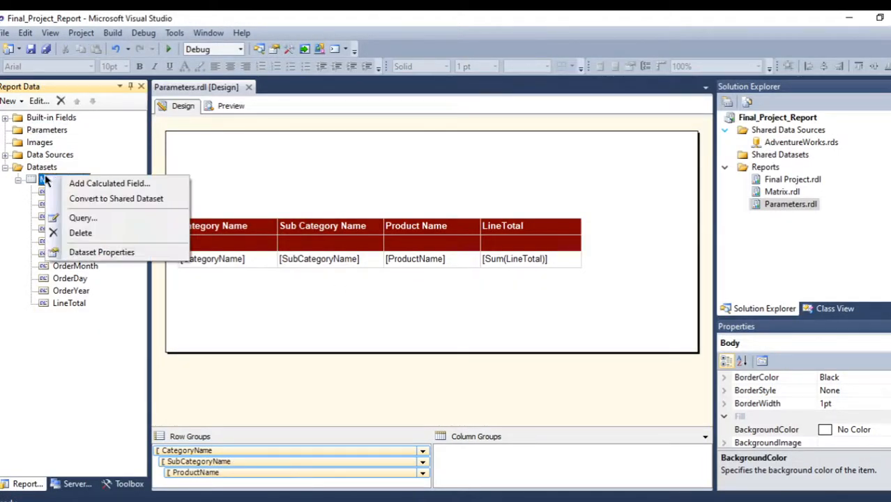
pyautogui.click(119, 251)
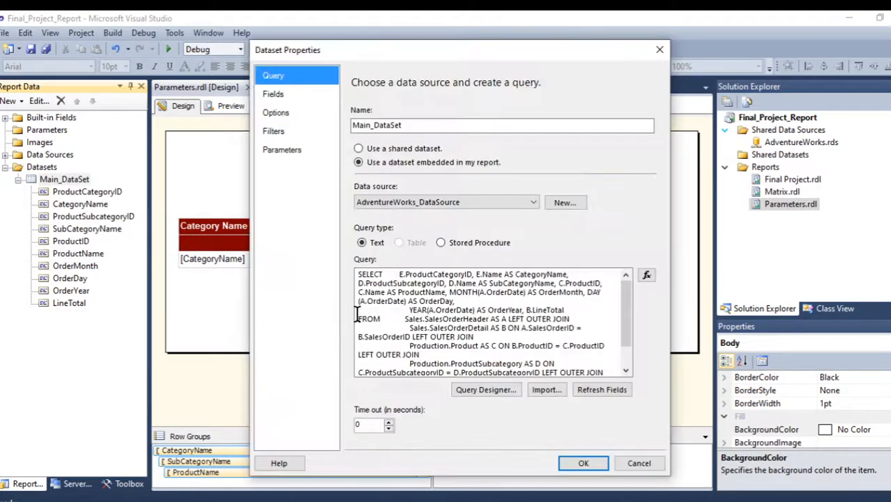
pyautogui.scroll(-1, 534, 349)
pyautogui.moveTo(472, 370); pyautogui.dragTo(204, 174)
pyautogui.hotkey('ctrl', 'v')
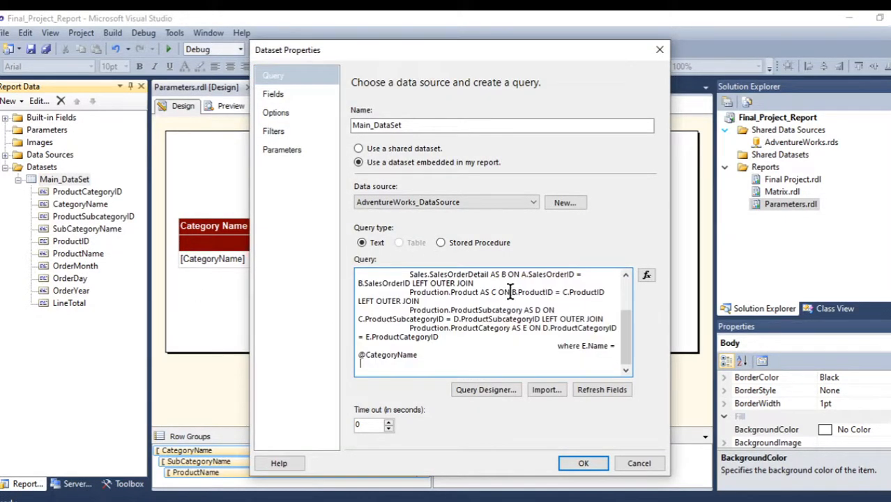
# Capitalize the dataset query's filter keyword as WHERE and remove the surplus indentation in front of it.
pyautogui.doubleClick(569, 347)
pyautogui.write('WHERE')
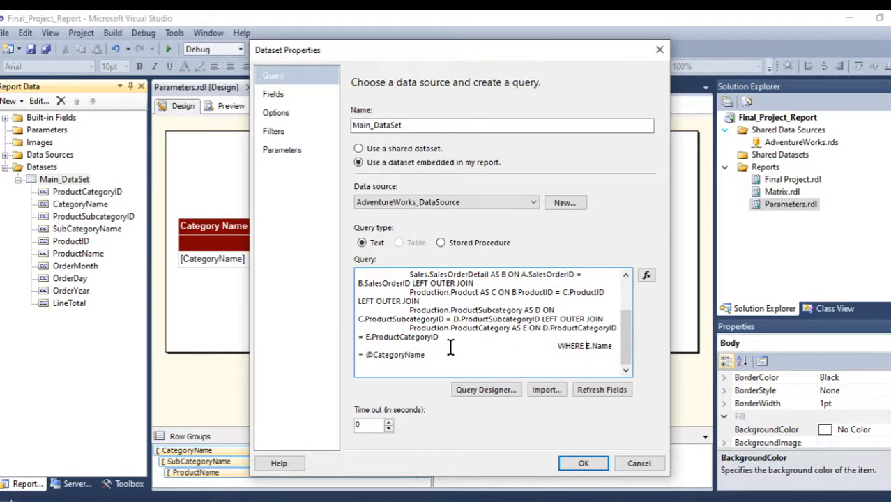
pyautogui.press('BackSpace')
pyautogui.press('BackSpace')
pyautogui.press('BackSpace')
pyautogui.press('BackSpace')
pyautogui.press('BackSpace')
pyautogui.press('BackSpace')
pyautogui.press('BackSpace')
pyautogui.press('BackSpace')
pyautogui.press('BackSpace')
pyautogui.press('BackSpace')
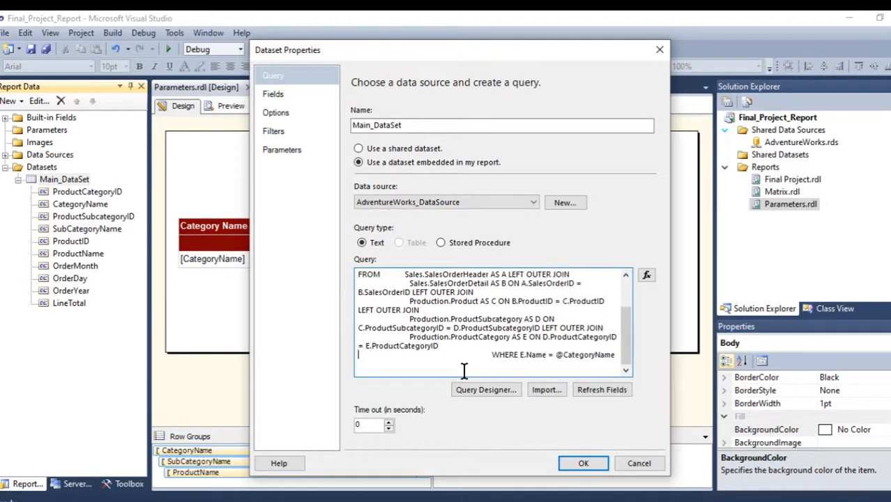
pyautogui.press('BackSpace')
pyautogui.press('BackSpace')
pyautogui.press('BackSpace')
pyautogui.press('BackSpace')
pyautogui.press('BackSpace')
pyautogui.press('BackSpace')
pyautogui.press('BackSpace')
pyautogui.press('BackSpace')
pyautogui.press('BackSpace')
pyautogui.press('BackSpace')
pyautogui.press('BackSpace')
pyautogui.press('BackSpace')
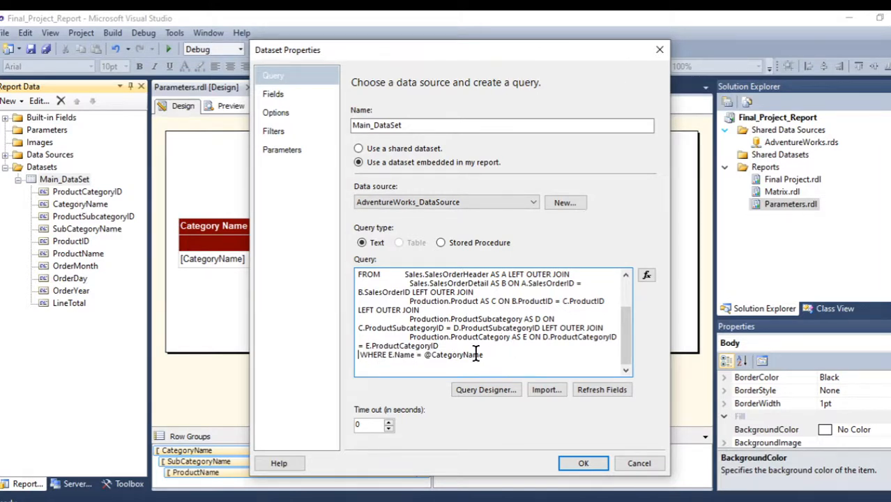
pyautogui.moveTo(487, 355); pyautogui.dragTo(424, 356)
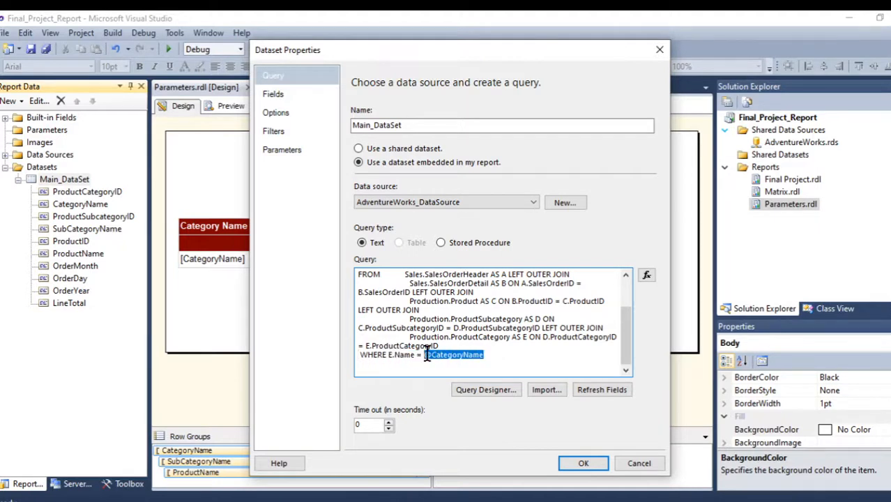
pyautogui.click(512, 355)
pyautogui.moveTo(494, 355); pyautogui.dragTo(361, 356)
pyautogui.moveTo(417, 356); pyautogui.dragTo(396, 355)
pyautogui.moveTo(492, 356); pyautogui.dragTo(431, 358)
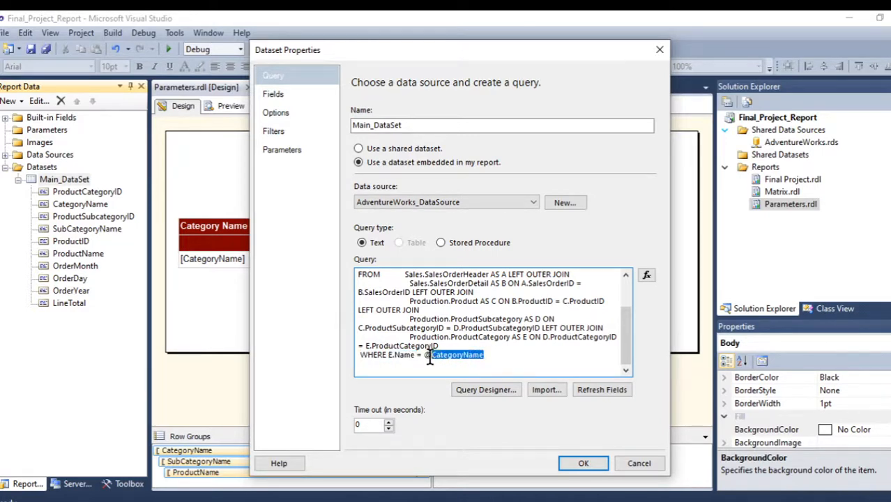
pyautogui.click(580, 463)
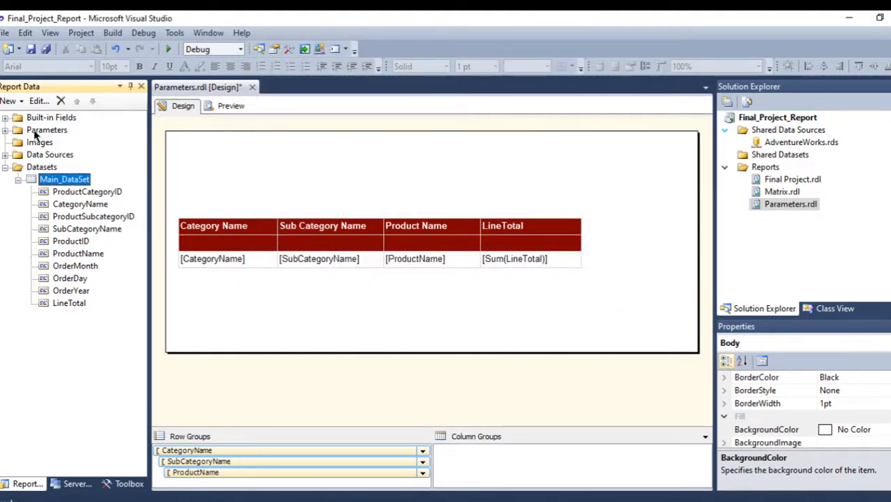
# Open the CategoryName report parameter's properties, review its general settings, and try taking its available values from a query.
pyautogui.click(6, 132)
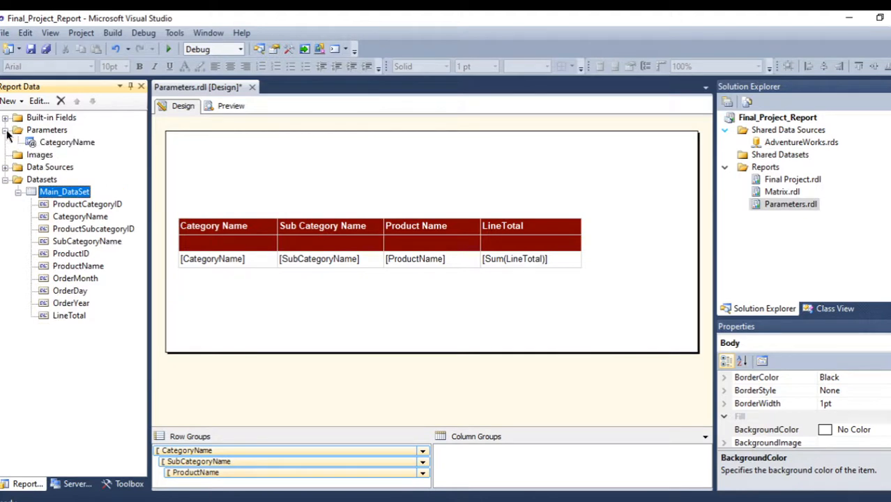
pyautogui.rightClick(57, 142)
pyautogui.click(119, 177)
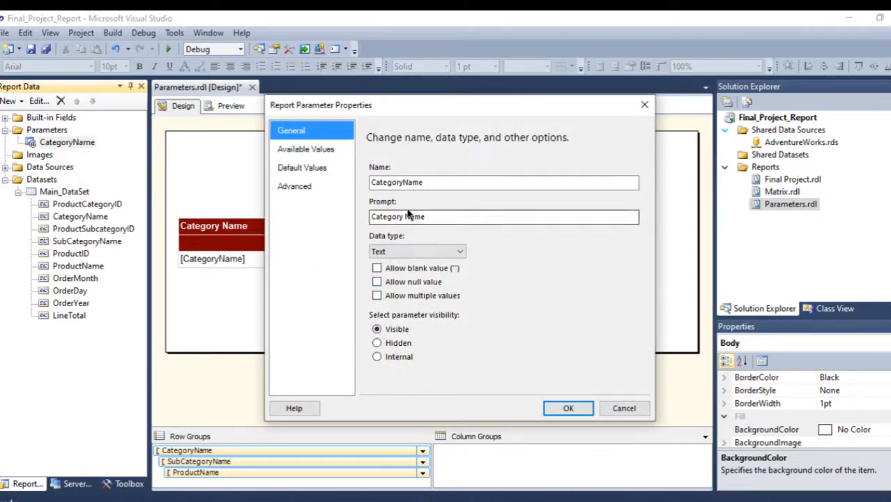
pyautogui.moveTo(436, 110); pyautogui.dragTo(515, 176)
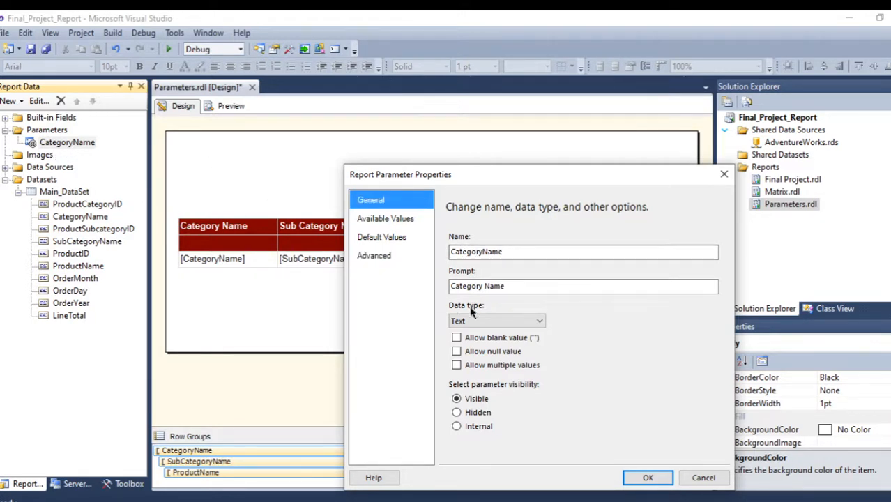
pyautogui.click(514, 288)
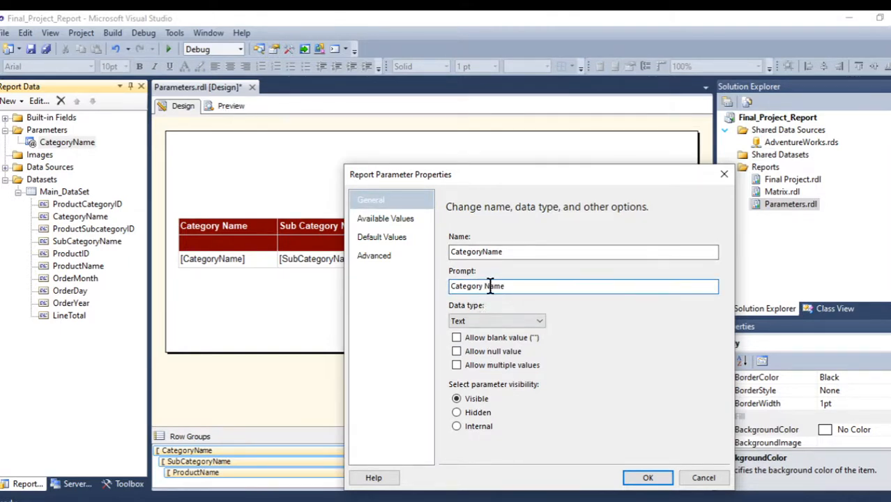
pyautogui.moveTo(540, 180); pyautogui.dragTo(532, 167)
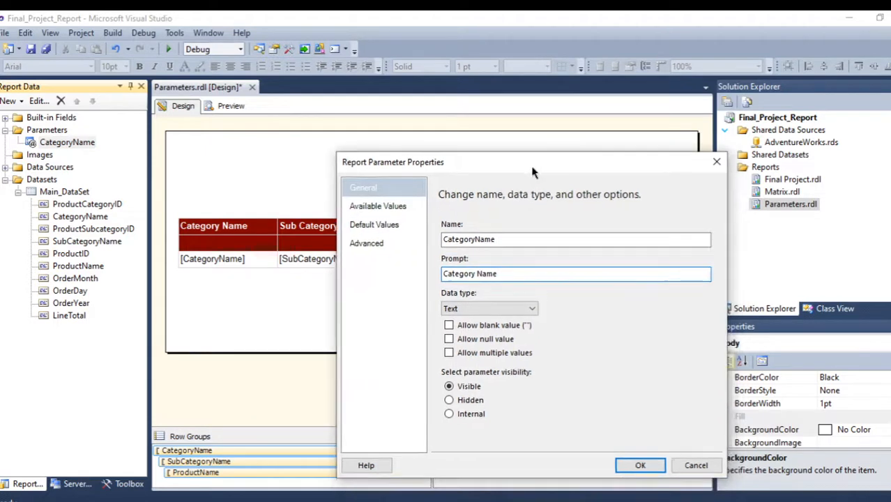
pyautogui.click(377, 207)
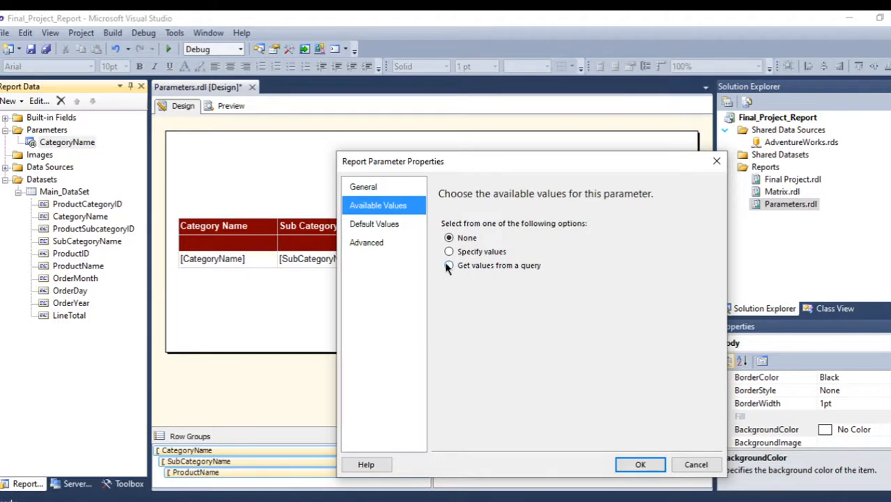
pyautogui.click(450, 266)
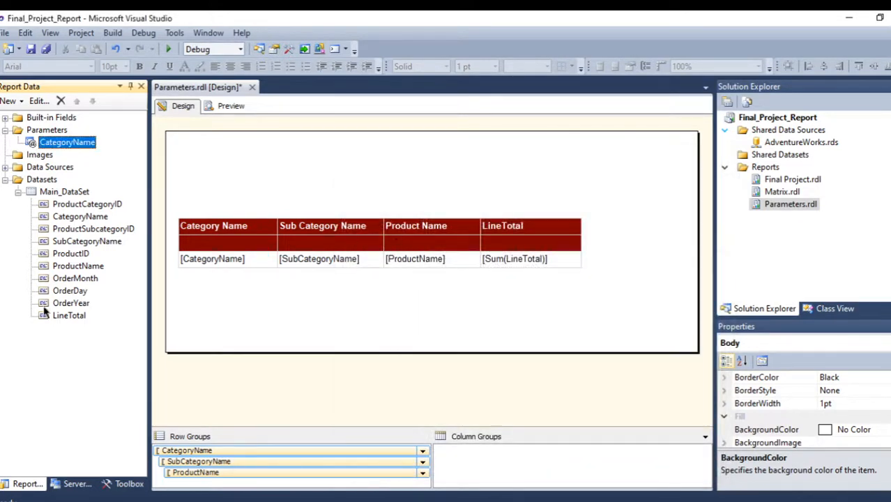
# Add an embedded dataset named Param_CategoryName to the report, using AdventureWorks_DataSource and a text query.
pyautogui.rightClick(32, 180)
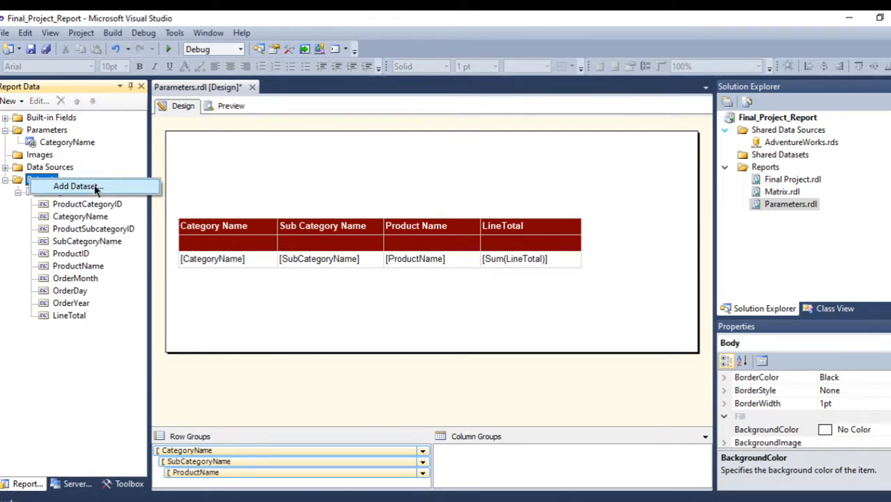
pyautogui.click(95, 187)
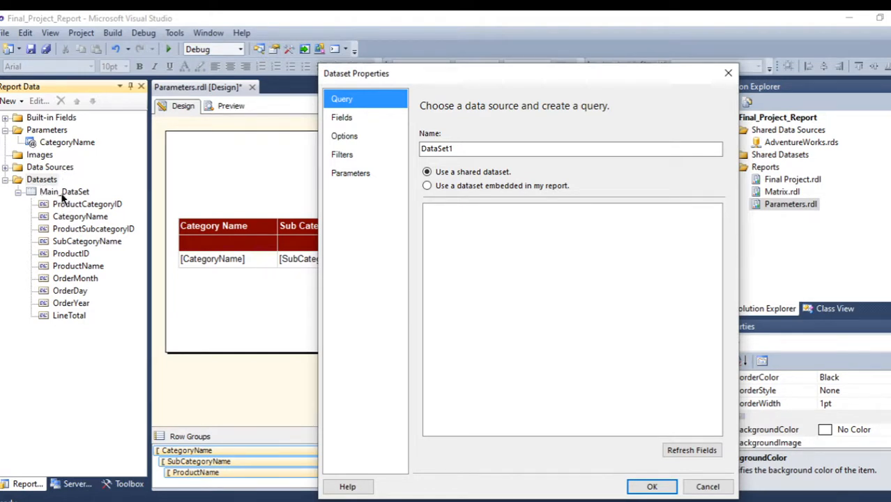
pyautogui.click(427, 185)
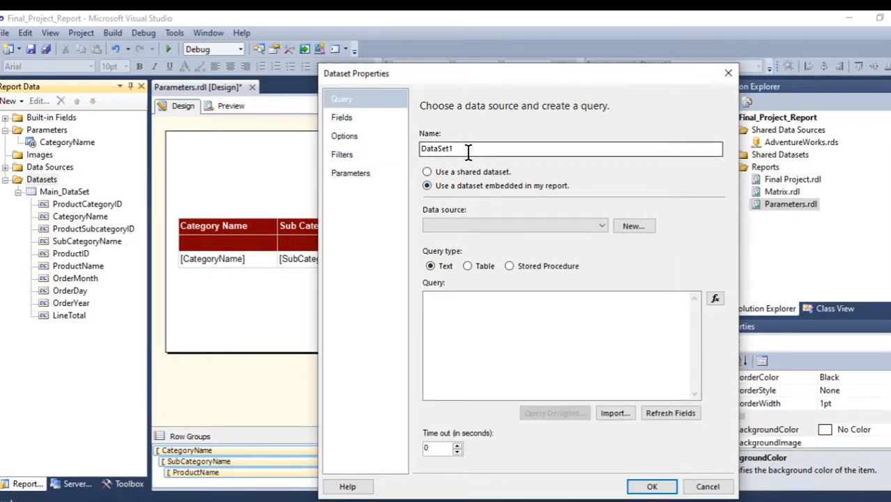
pyautogui.moveTo(469, 152); pyautogui.dragTo(394, 148)
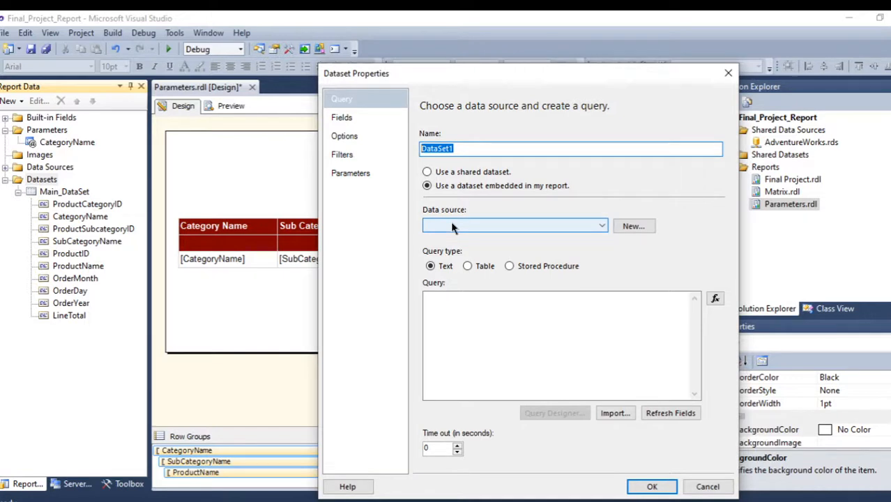
pyautogui.write('Param_CategoryNam')
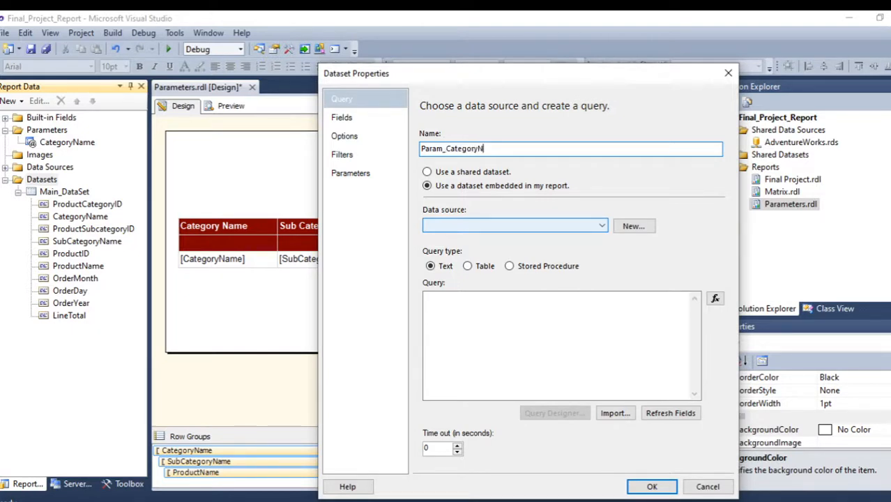
pyautogui.click(602, 228)
pyautogui.click(501, 239)
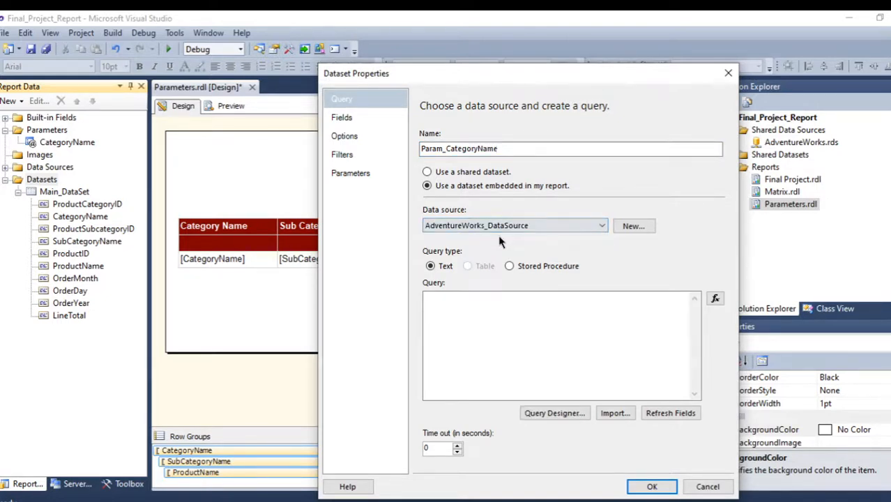
pyautogui.click(504, 315)
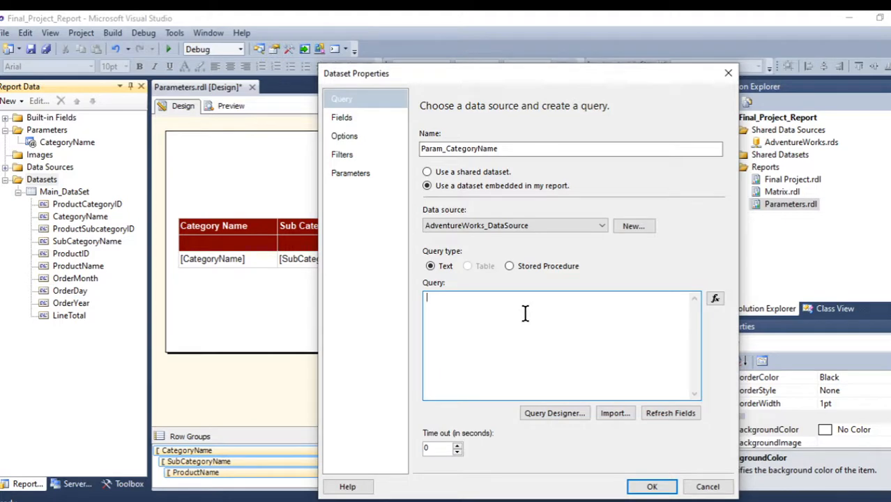
# Switch to SQL Server Management Studio and copy the table name Production.ProductCategory from the query in SQLQuery1.sql.
pyautogui.hotkey('alt', 'Tab')
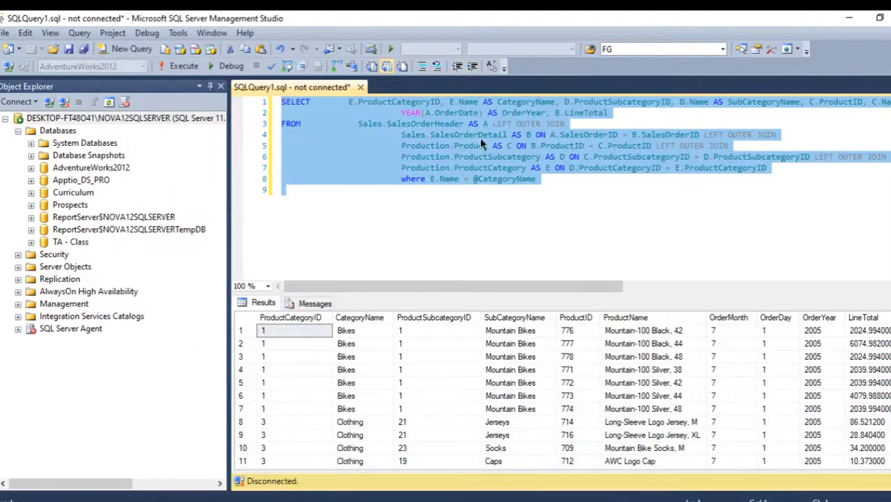
pyautogui.click(487, 117)
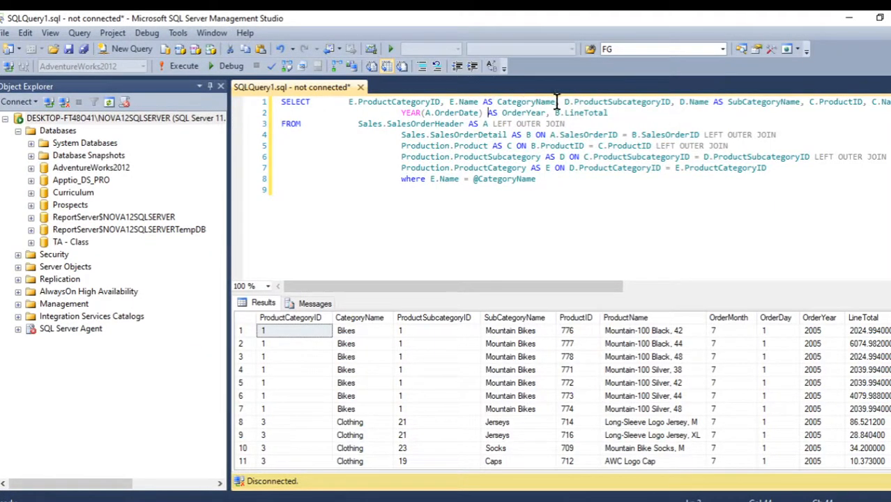
pyautogui.moveTo(560, 102); pyautogui.dragTo(448, 102)
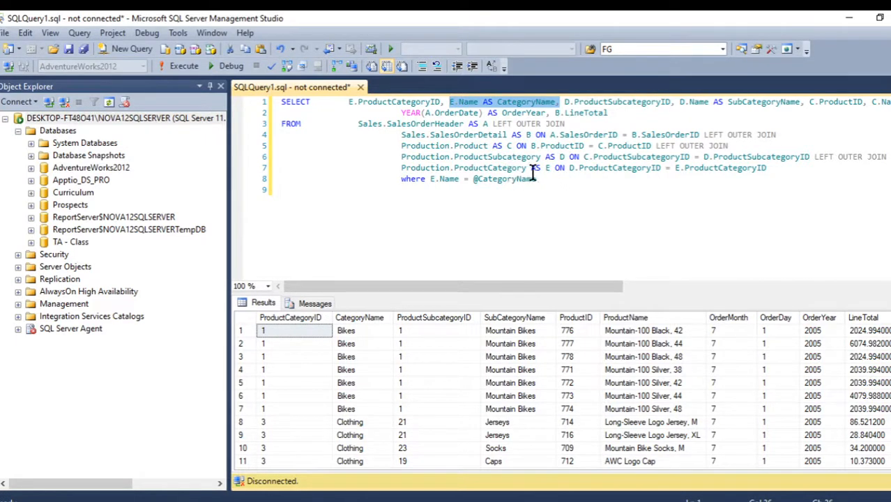
pyautogui.moveTo(532, 168); pyautogui.dragTo(402, 164)
pyautogui.hotkey('ctrl', 'c')
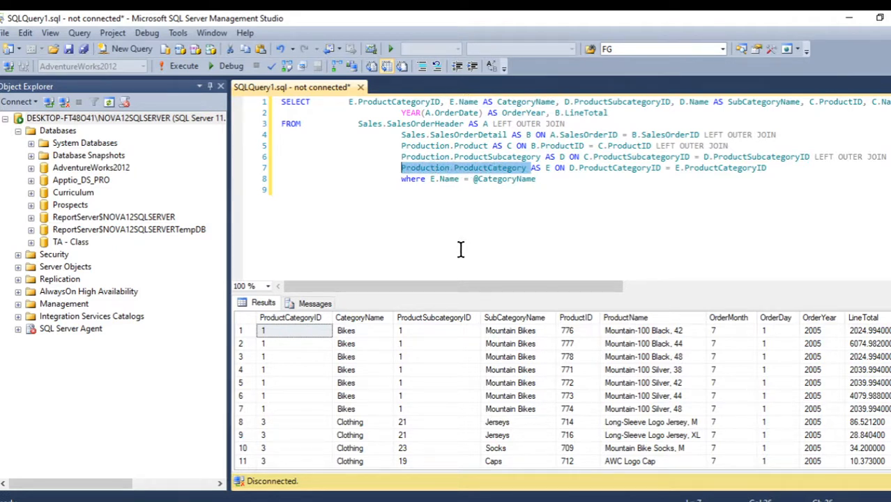
# Write a second query below the existing one: select Name from Production.ProductCategory.
pyautogui.click(551, 185)
pyautogui.press('Return')
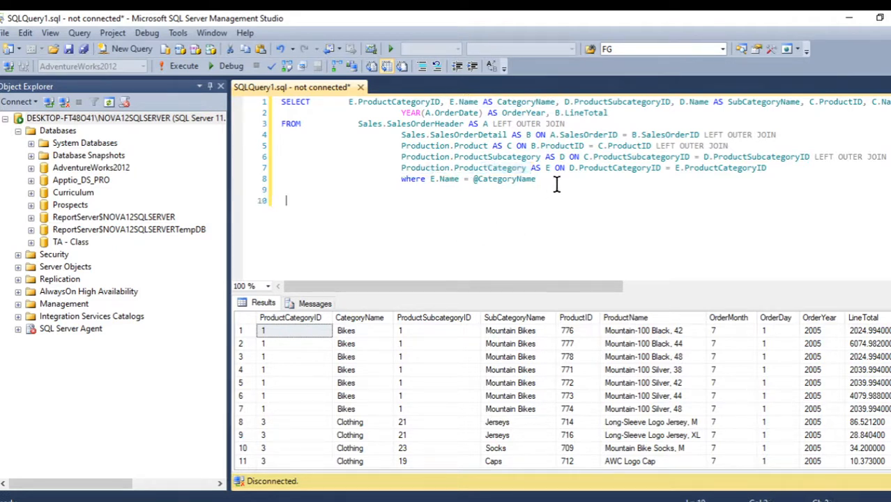
pyautogui.press('Return')
pyautogui.press('Return')
pyautogui.write('select Name')
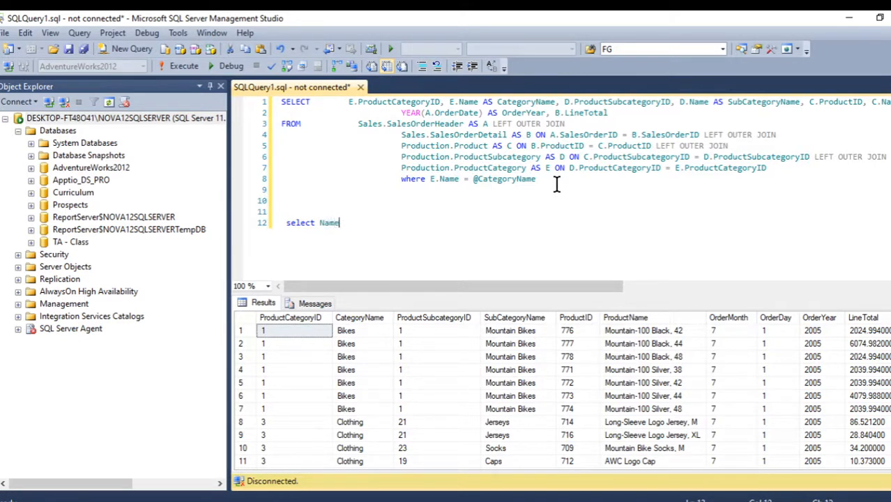
pyautogui.press('Return')
pyautogui.write('from')
pyautogui.hotkey('ctrl', 'v')
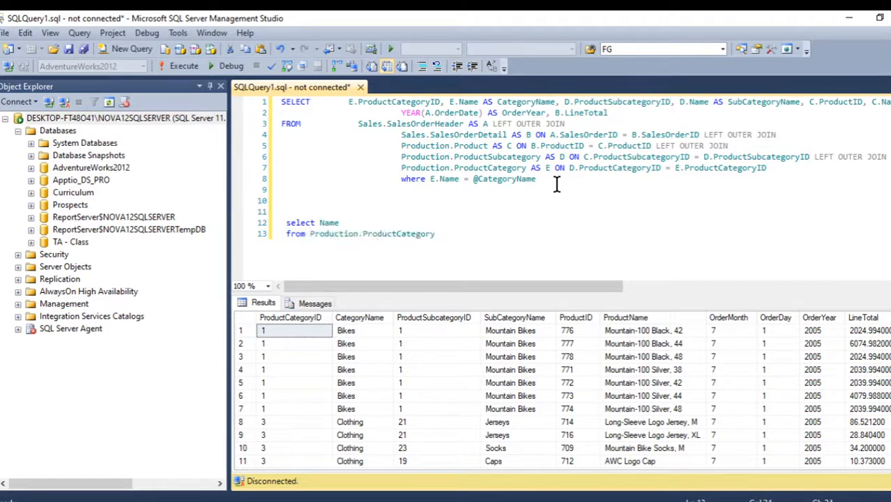
# Connect the query window to the database engine and execute only the new category name query against AdventureWorks2012.
pyautogui.moveTo(436, 234); pyautogui.dragTo(282, 211)
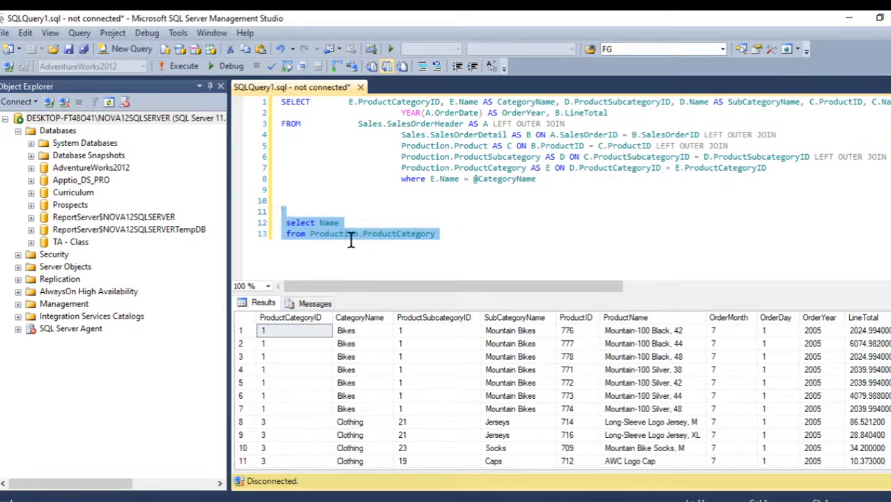
pyautogui.click(185, 66)
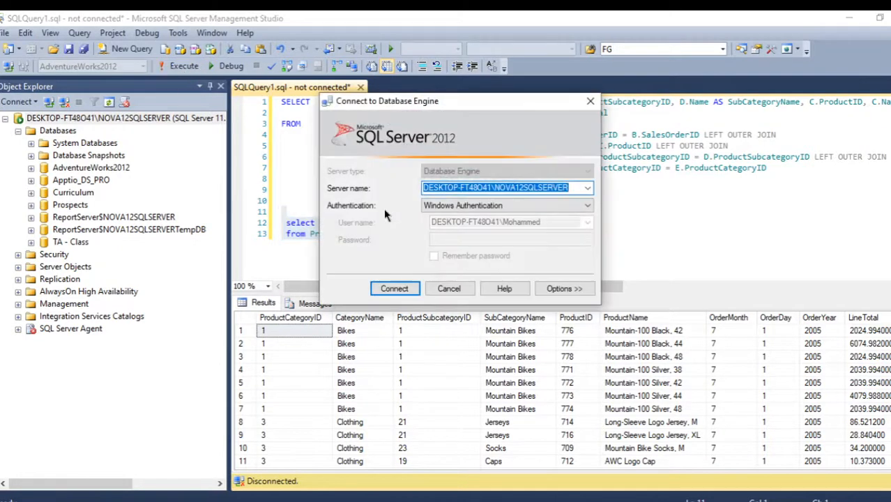
pyautogui.click(393, 287)
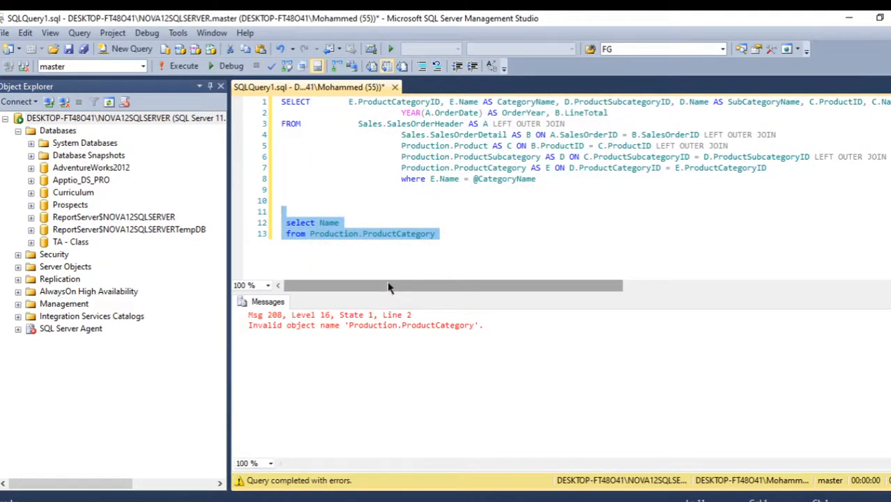
pyautogui.click(142, 67)
pyautogui.click(105, 80)
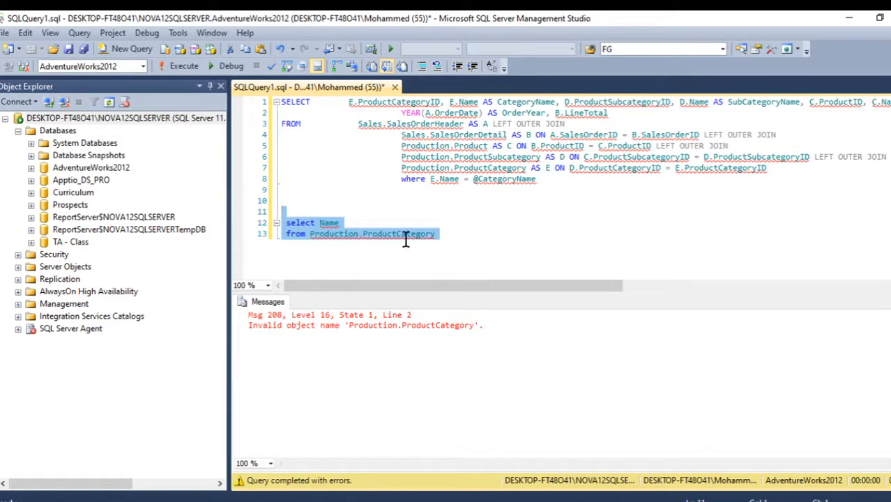
pyautogui.click(181, 66)
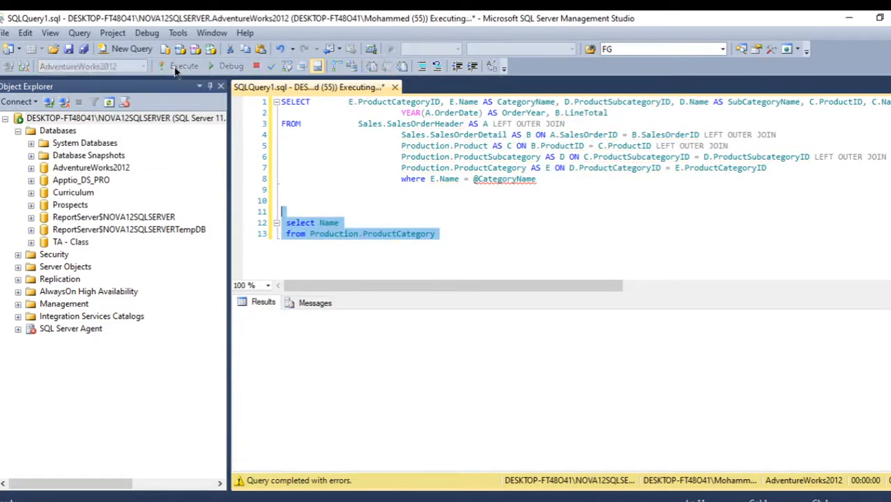
# Copy the category name query into the Param_CategoryName dataset in Visual Studio, remove its blank first line, and create the dataset.
pyautogui.rightClick(322, 227)
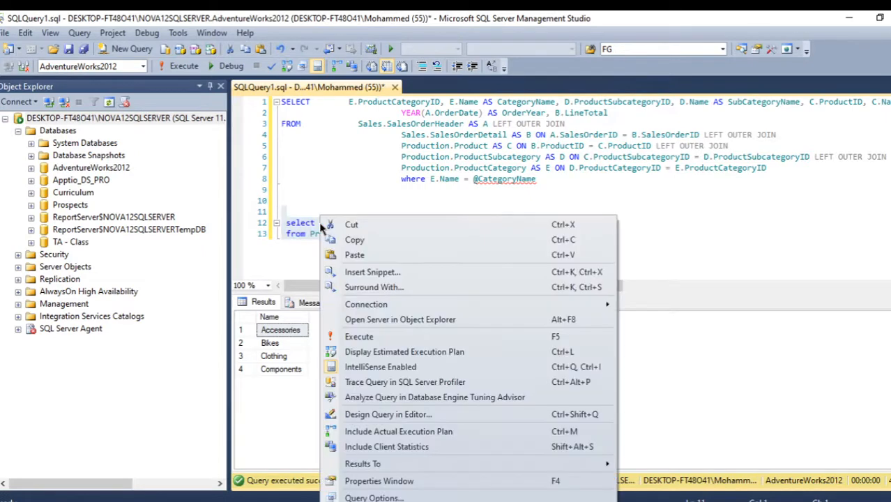
pyautogui.click(369, 239)
pyautogui.moveTo(442, 494)
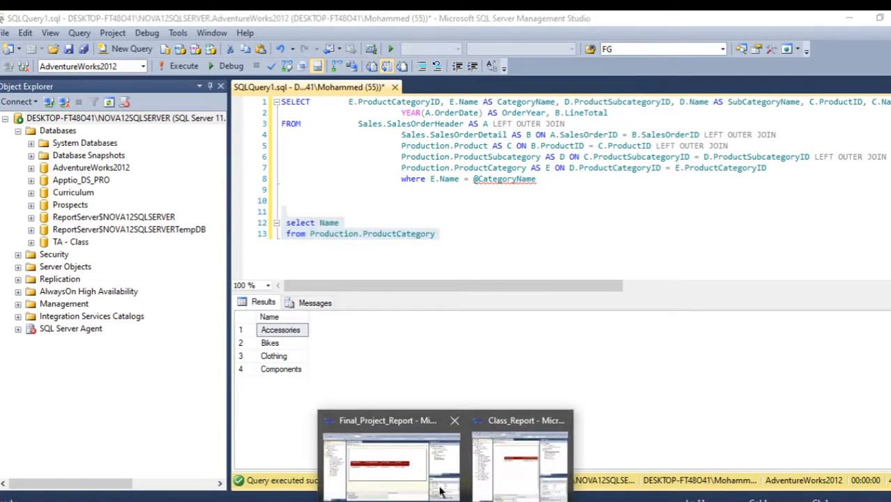
pyautogui.click(410, 457)
pyautogui.hotkey('ctrl', 'v')
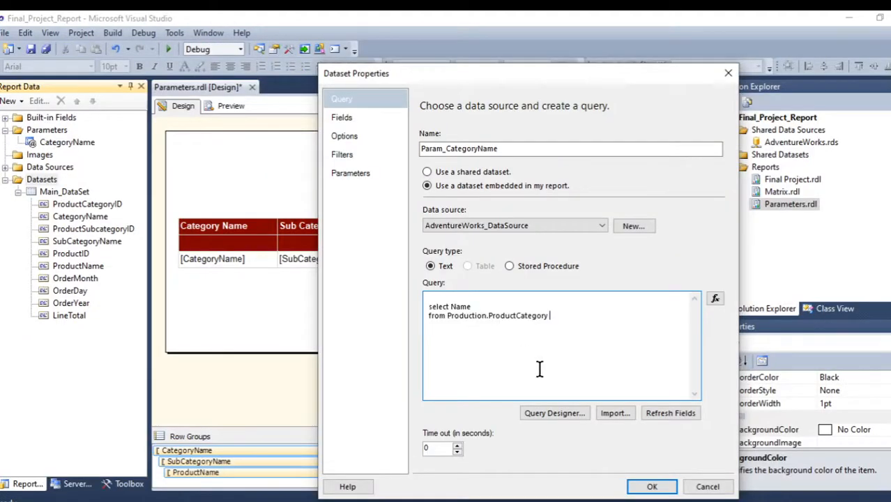
pyautogui.press('BackSpace')
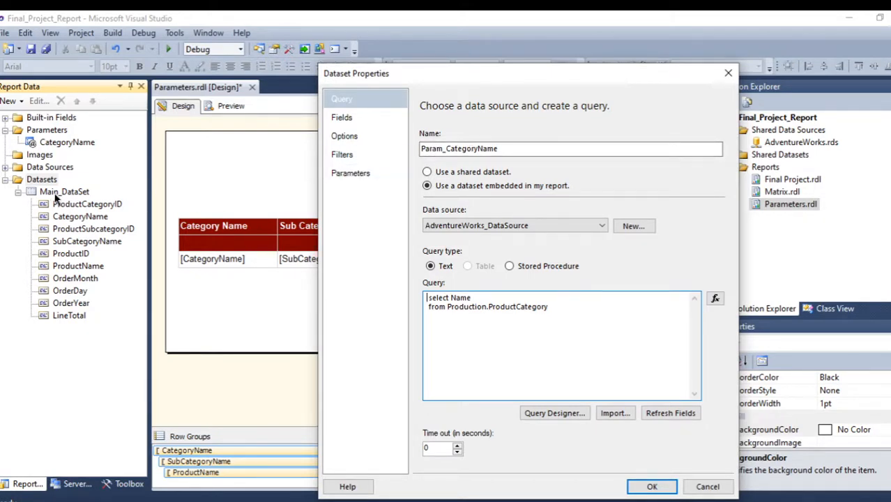
pyautogui.click(651, 486)
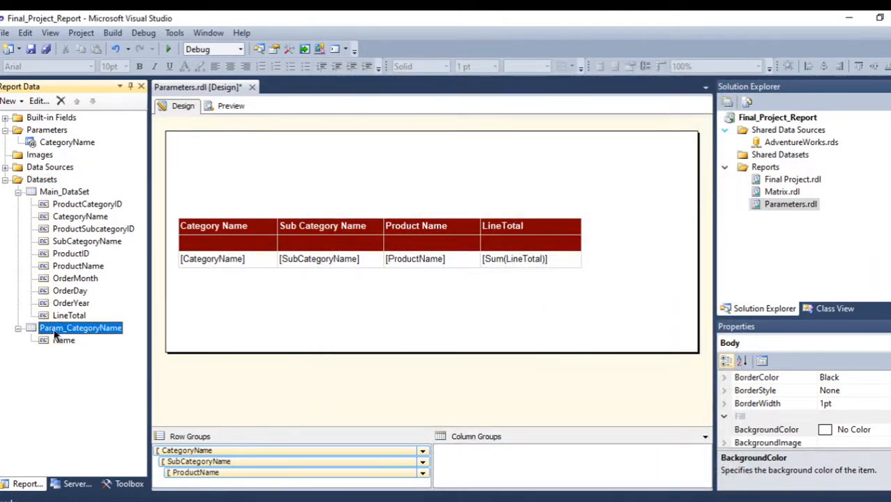
# Set the CategoryName parameter's available values to come from a query on the Param_CategoryName dataset.
pyautogui.rightClick(38, 133)
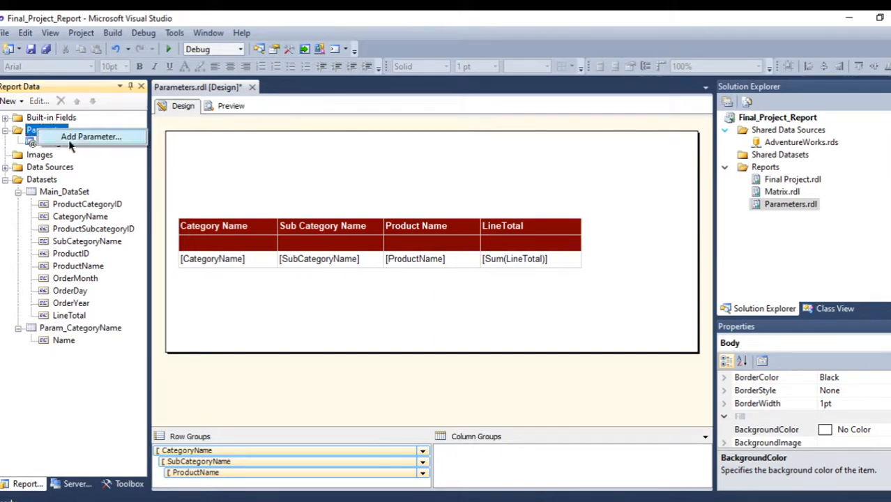
pyautogui.rightClick(29, 143)
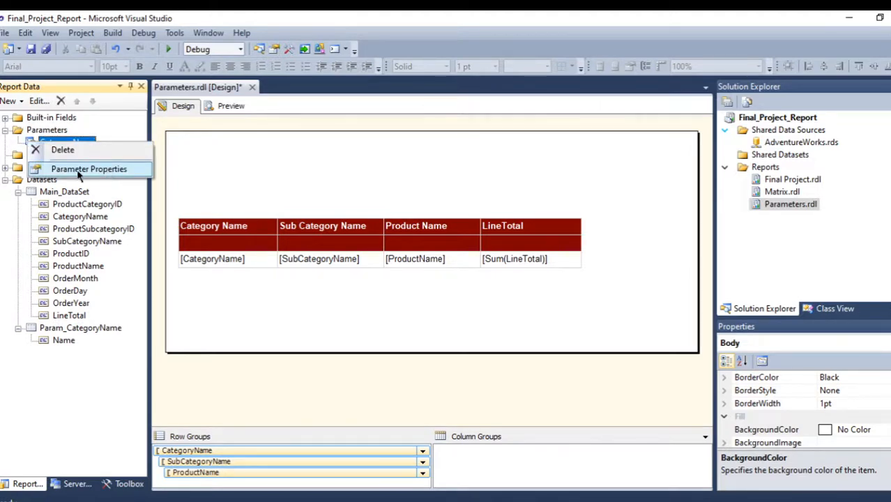
pyautogui.click(94, 171)
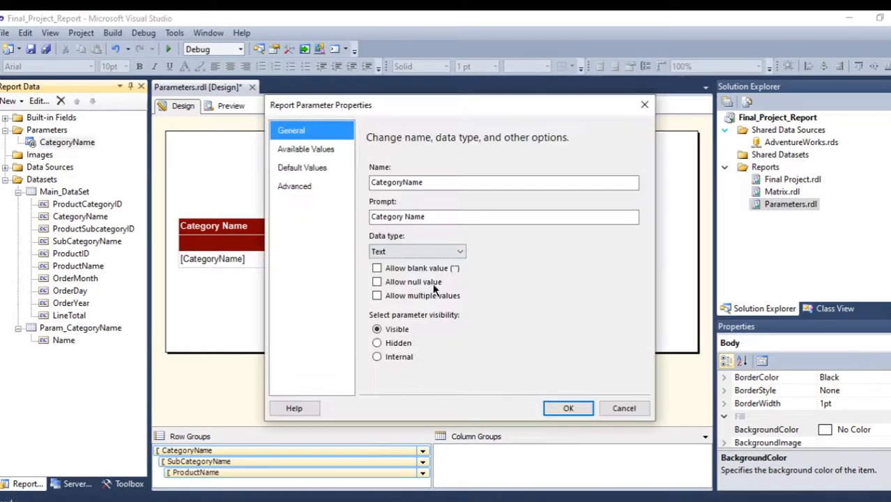
pyautogui.click(311, 150)
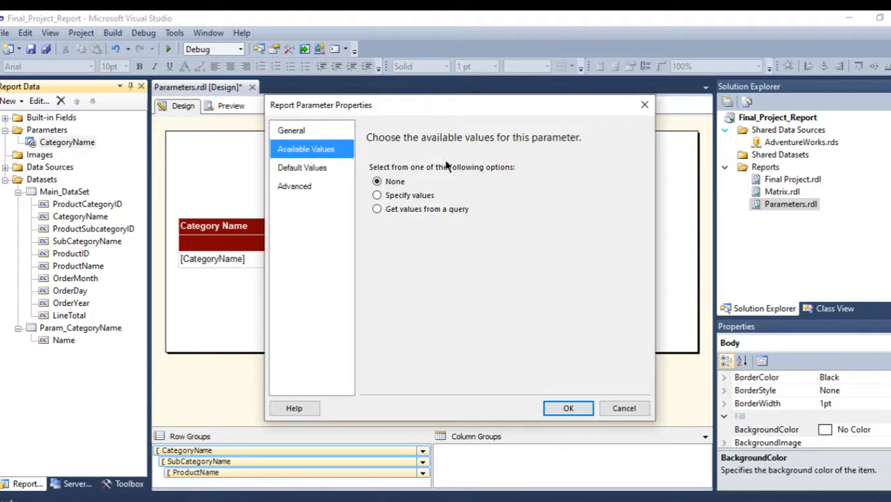
pyautogui.click(377, 211)
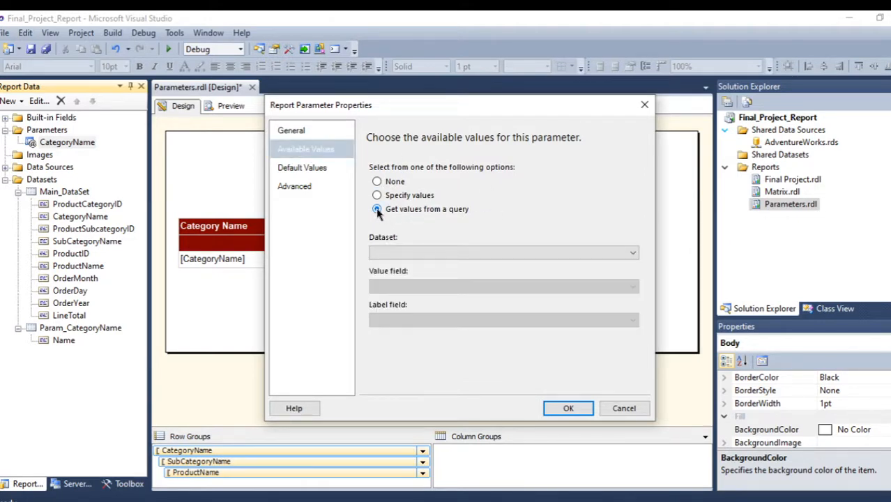
pyautogui.click(460, 251)
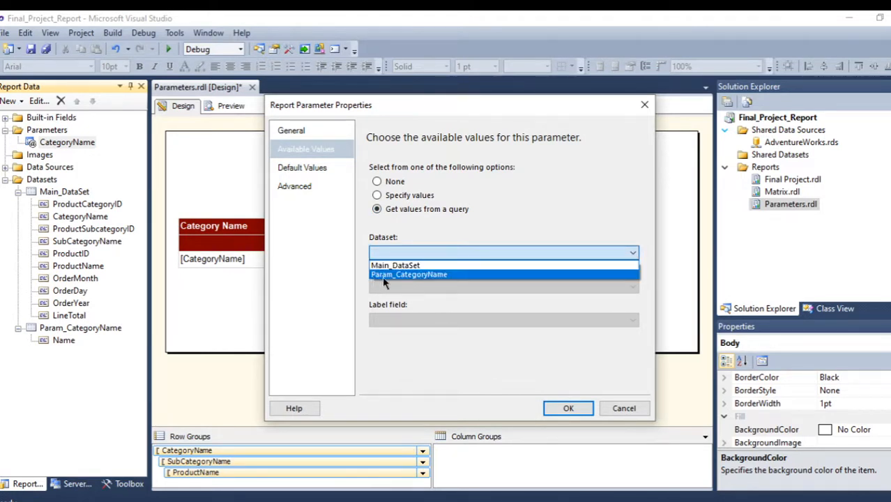
pyautogui.click(409, 275)
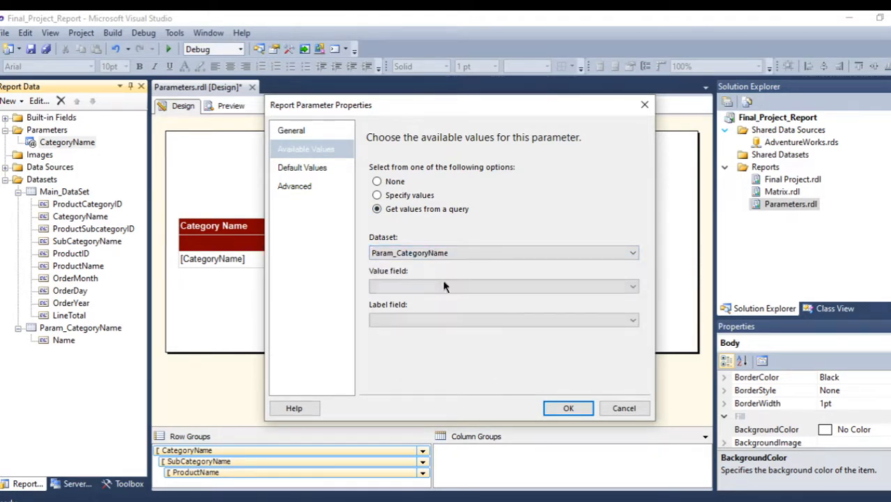
# Choose Name as both the value field and label field for the parameter's available values, and apply the settings.
pyautogui.click(450, 286)
pyautogui.click(395, 301)
pyautogui.click(454, 320)
pyautogui.click(393, 332)
pyautogui.click(570, 409)
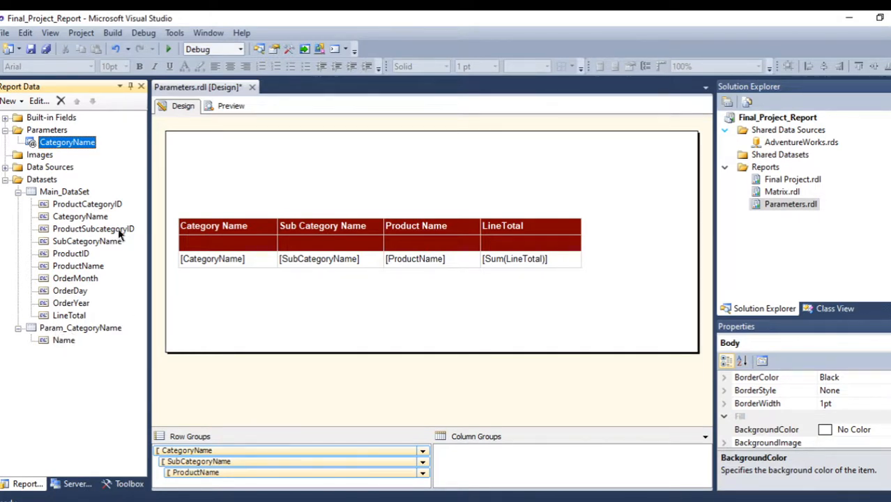
pyautogui.rightClick(64, 193)
pyautogui.click(141, 272)
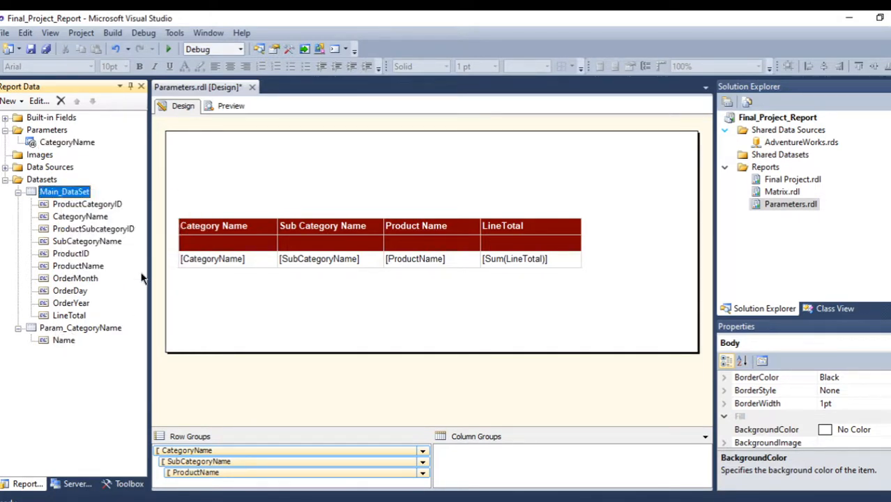
pyautogui.scroll(-2, 488, 328)
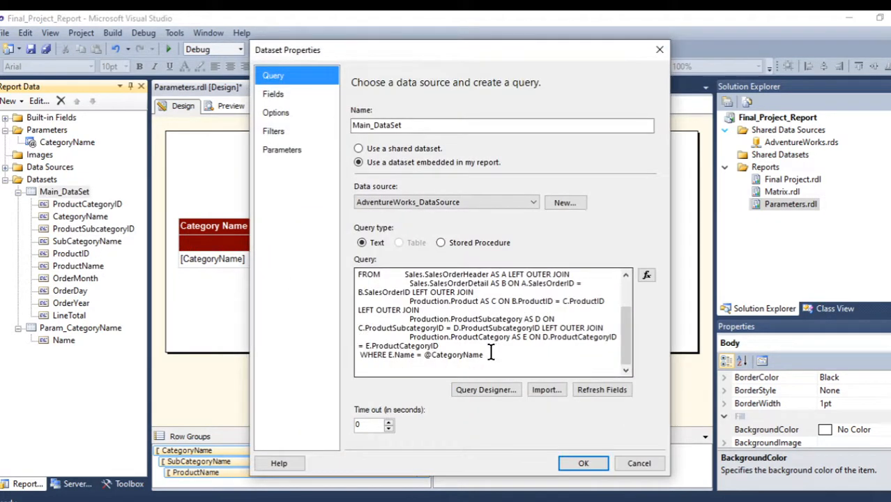
pyautogui.click(581, 464)
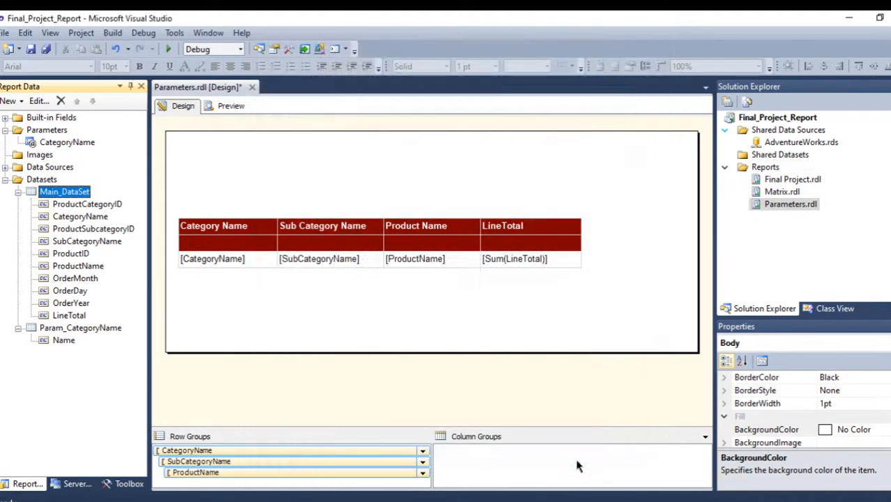
# Preview the report with Bikes as the Category Name, and check the drill-down of the Bikes row.
pyautogui.click(229, 107)
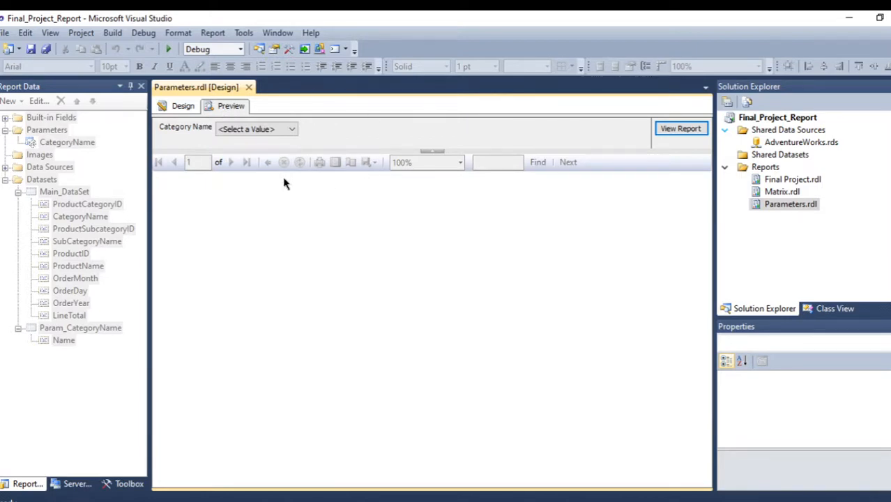
pyautogui.click(293, 132)
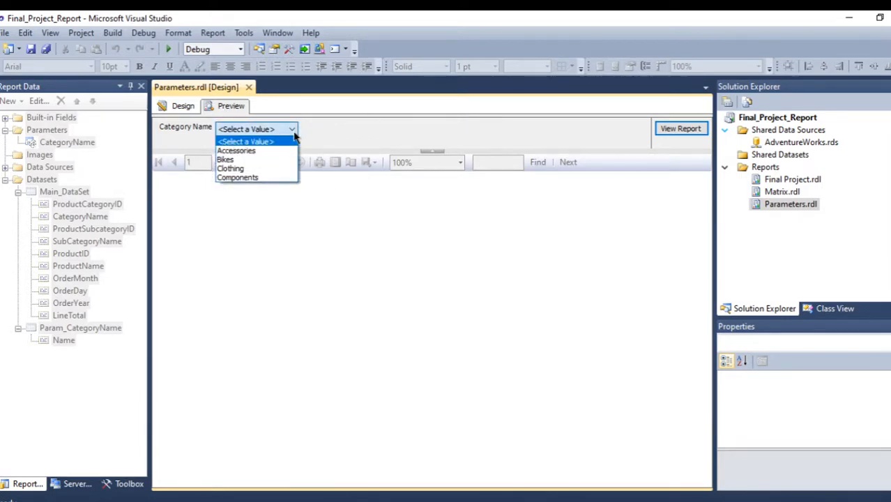
pyautogui.click(228, 159)
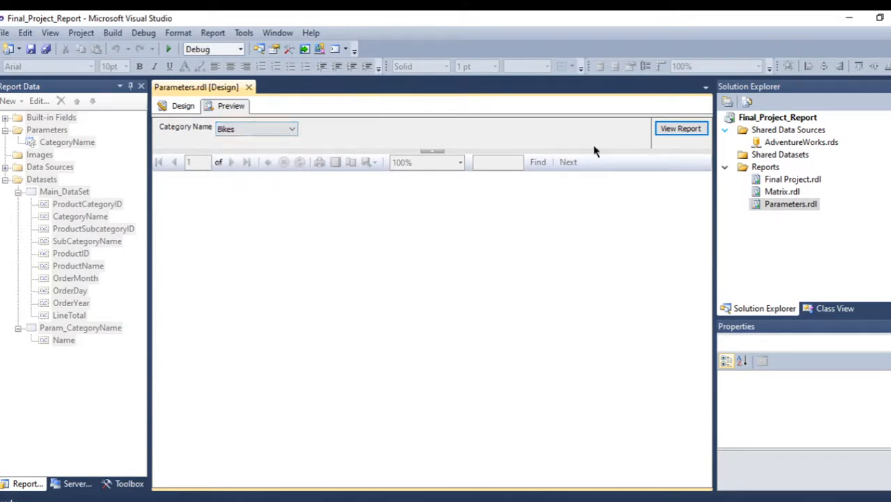
pyautogui.click(681, 130)
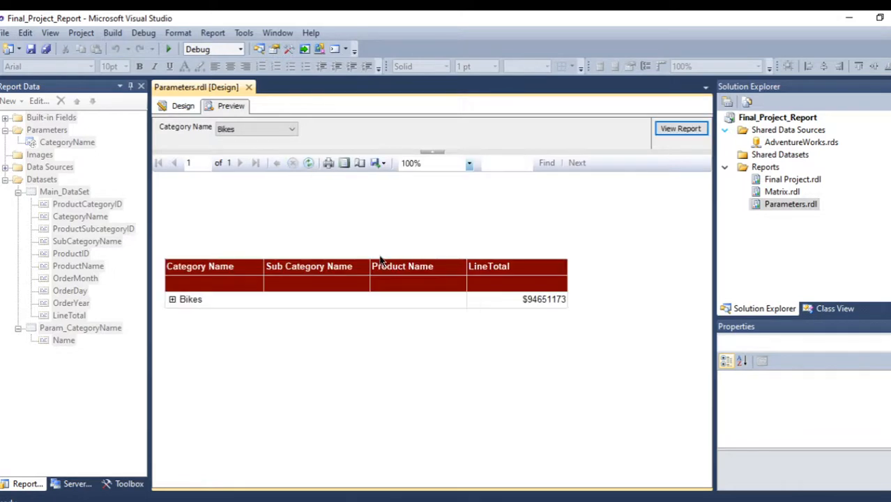
pyautogui.click(172, 300)
pyautogui.click(173, 300)
# Run the report preview for the Clothing category and expand its row to check the subcategories.
pyautogui.click(291, 130)
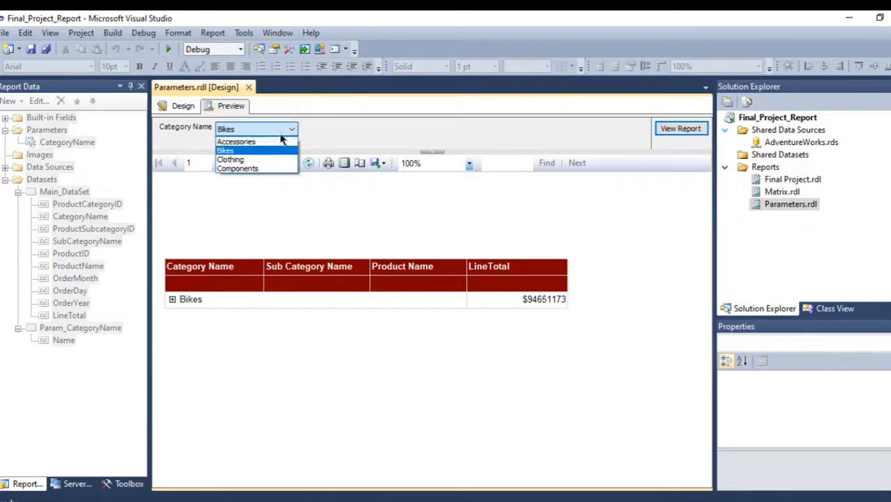
pyautogui.click(237, 159)
pyautogui.click(662, 130)
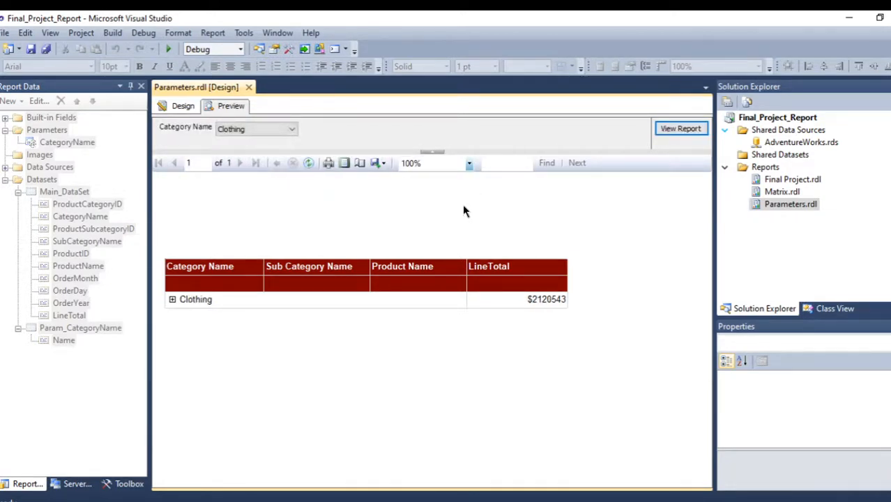
pyautogui.click(680, 134)
pyautogui.click(173, 300)
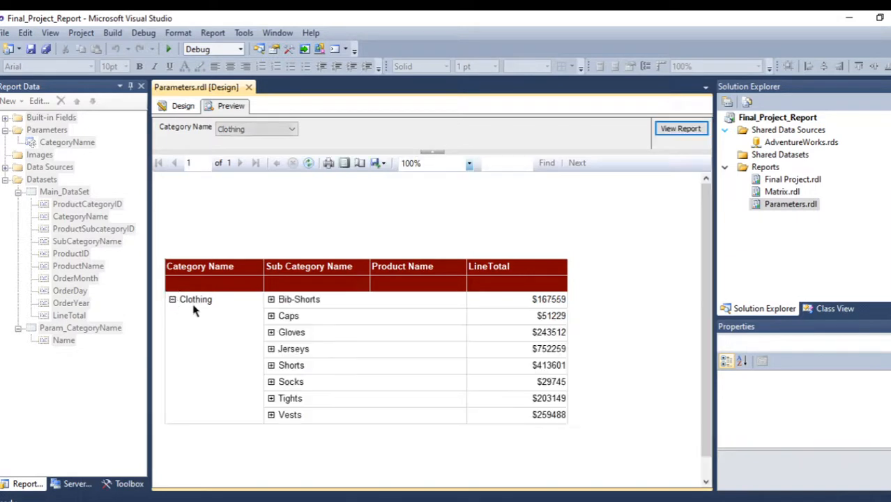
pyautogui.click(292, 129)
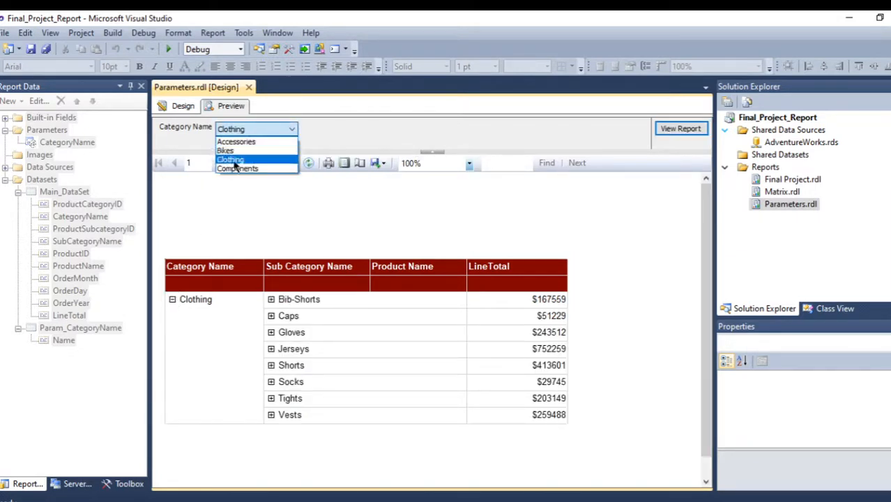
pyautogui.click(178, 107)
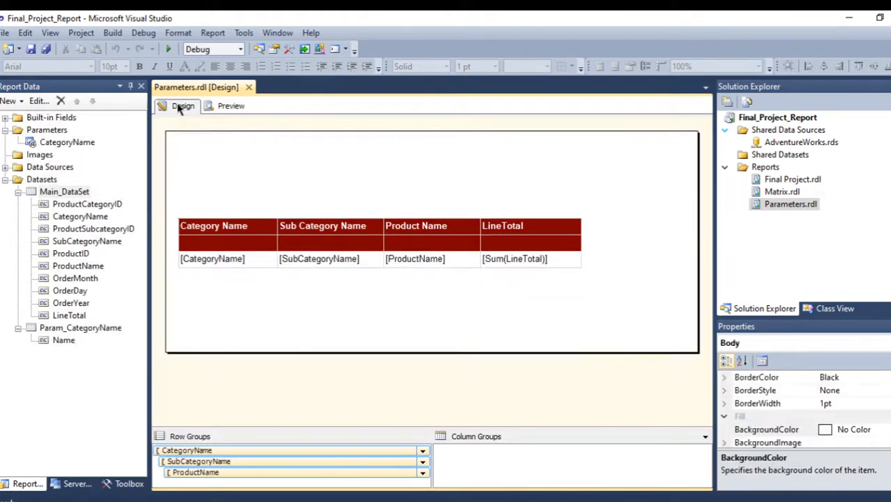
pyautogui.rightClick(64, 193)
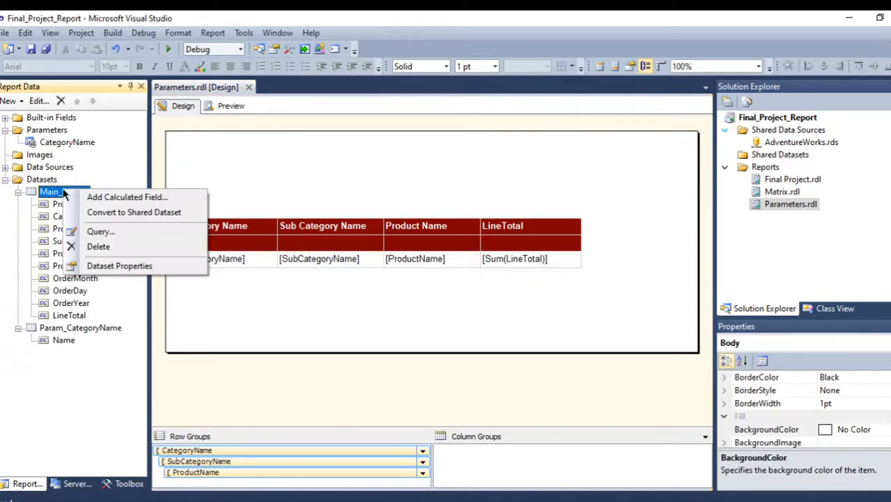
pyautogui.click(155, 268)
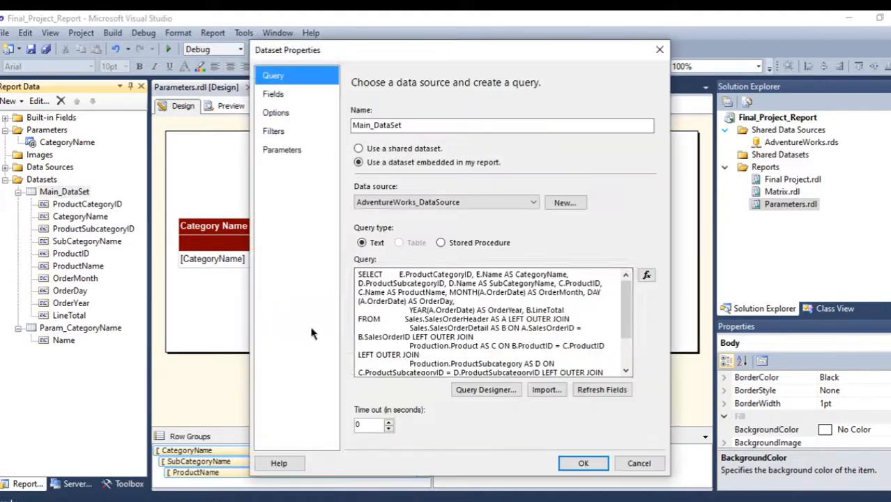
pyautogui.scroll(-2, 446, 318)
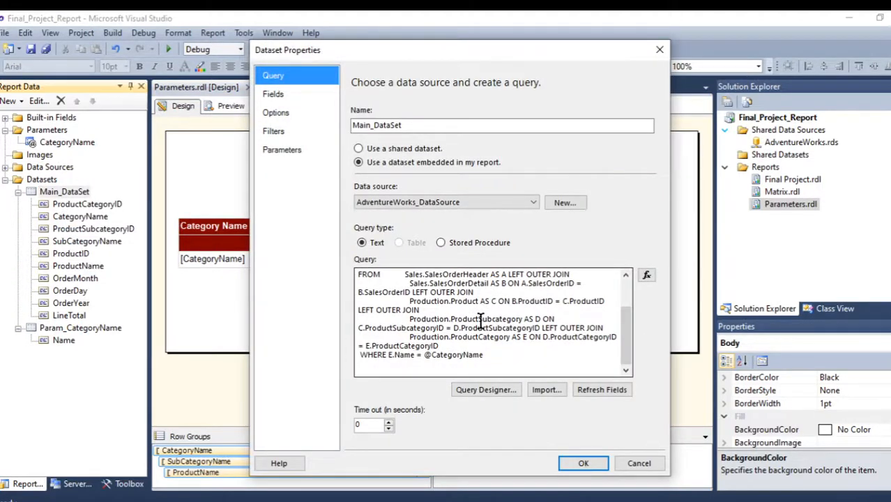
pyautogui.click(422, 355)
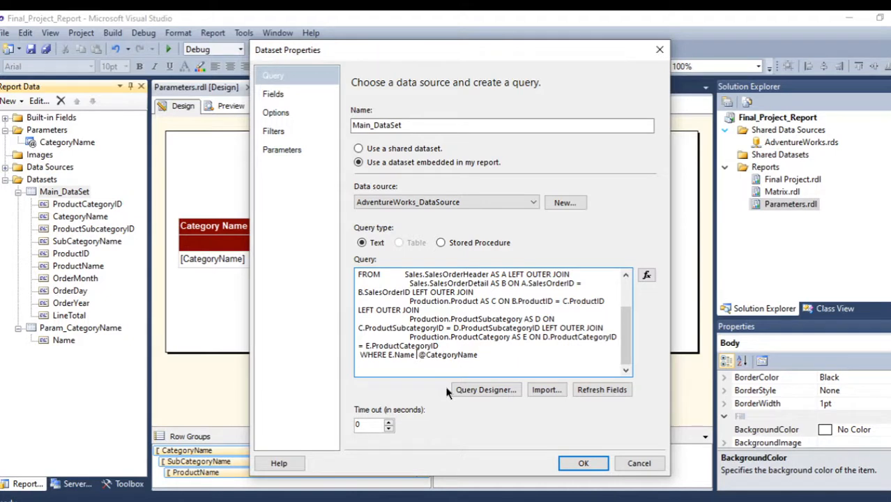
pyautogui.write('in (')
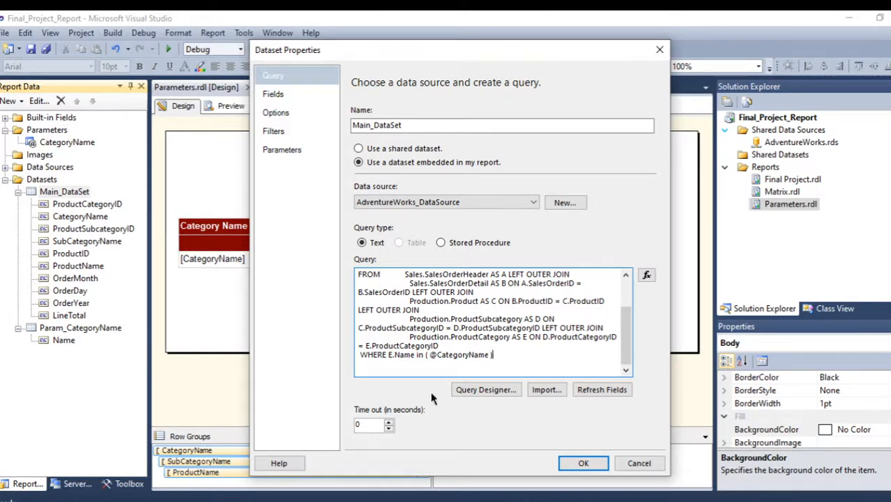
pyautogui.click(580, 464)
# Allow multiple values for the CategoryName report parameter in its properties.
pyautogui.rightClick(54, 143)
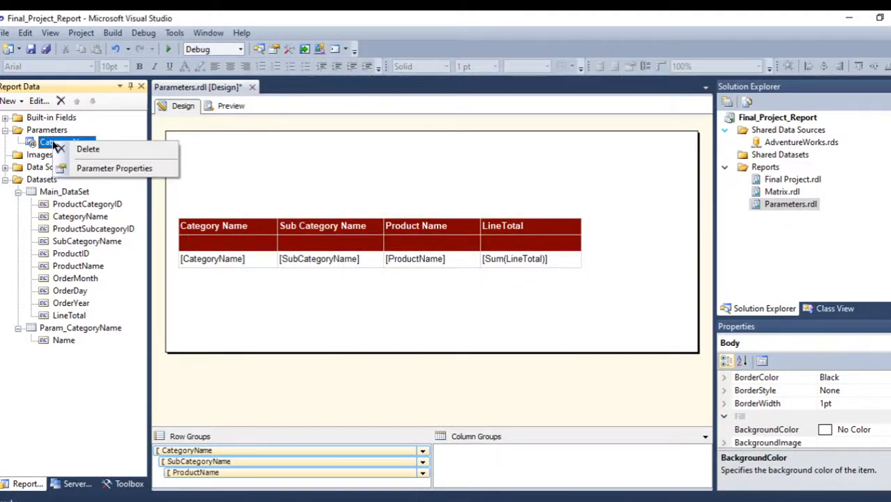
pyautogui.click(102, 171)
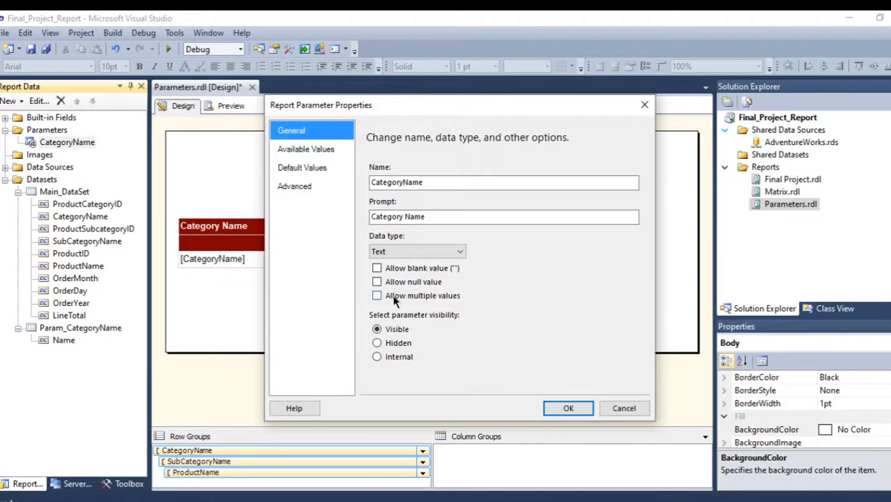
pyautogui.click(377, 296)
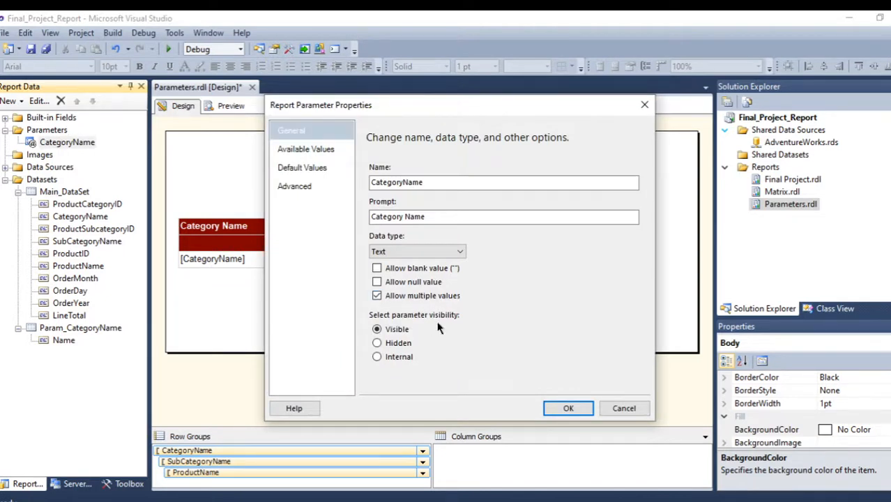
# Set the parameter's default values to come from a query on Param_CategoryName with Name as the value field, and apply the settings.
pyautogui.click(304, 168)
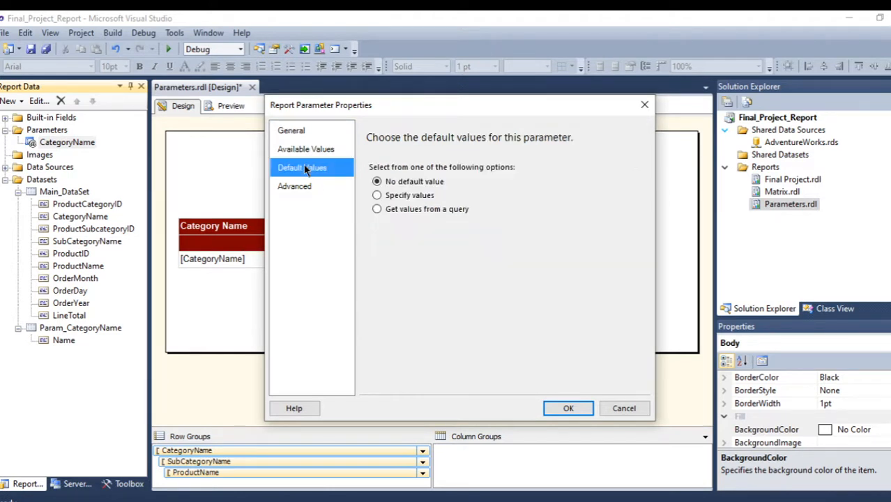
pyautogui.click(377, 209)
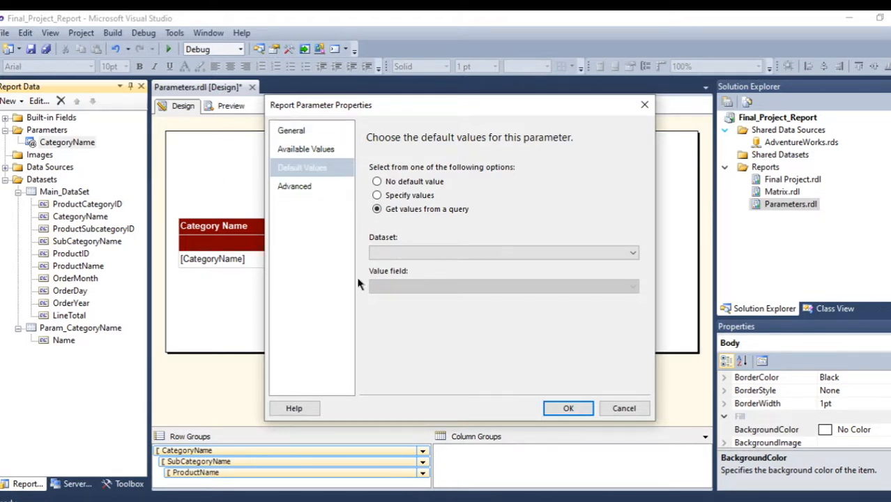
pyautogui.click(534, 257)
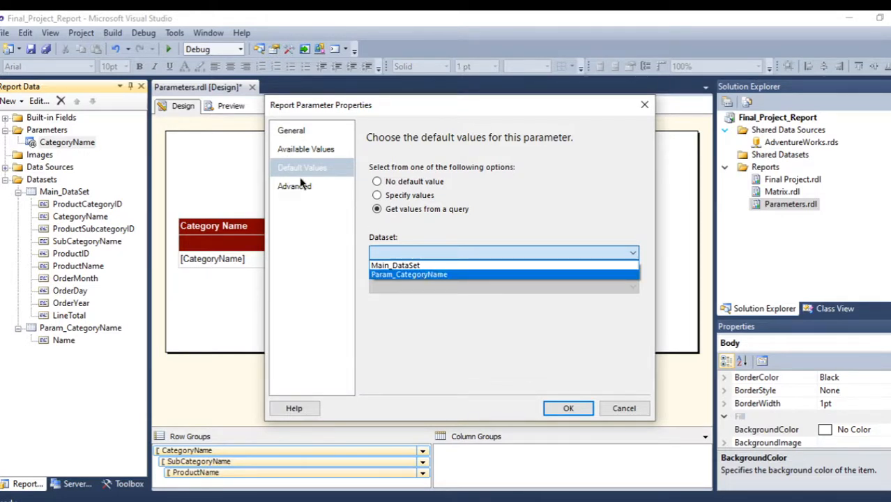
pyautogui.click(410, 275)
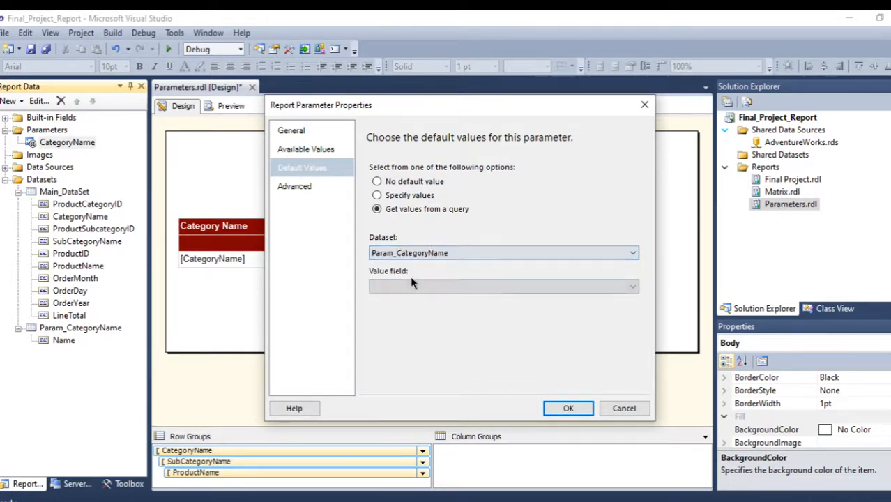
pyautogui.click(471, 287)
pyautogui.click(395, 299)
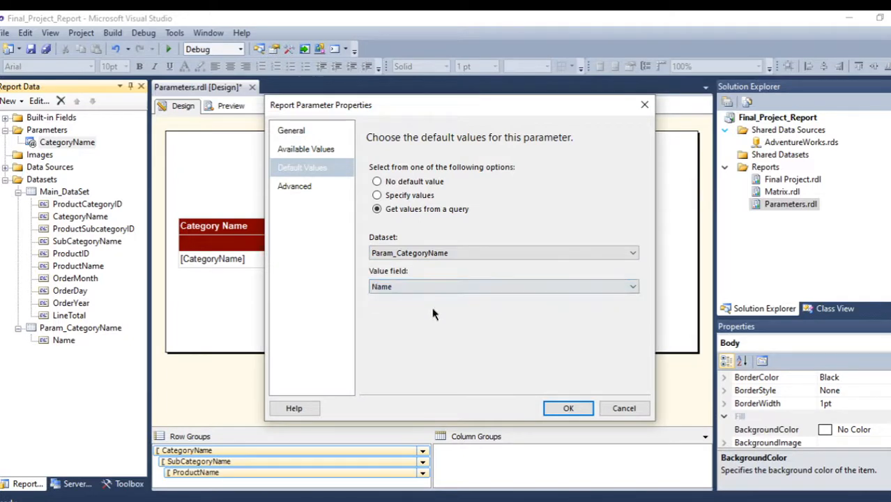
pyautogui.click(569, 408)
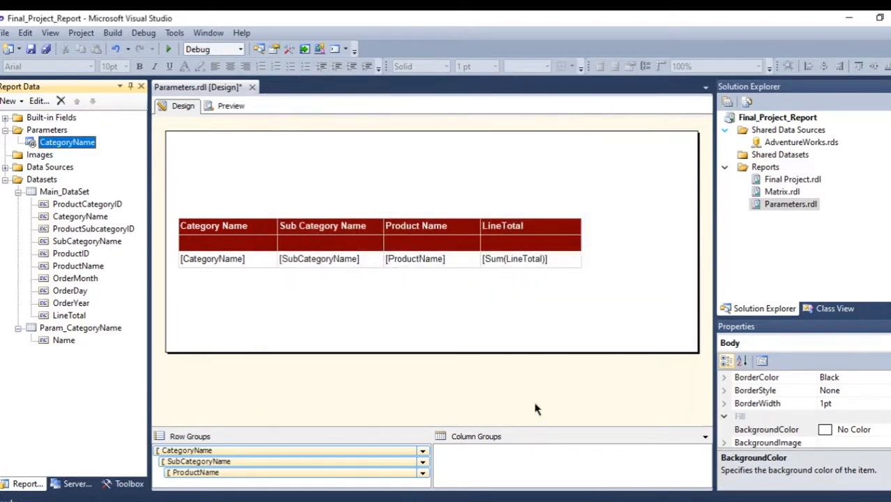
# Preview the report with only Accessories and Bikes chosen as Category Name, and return to the design.
pyautogui.click(230, 106)
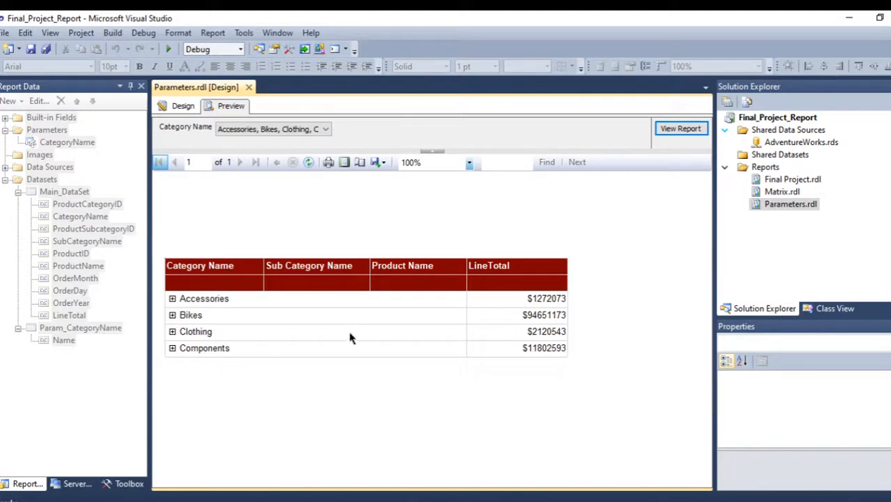
pyautogui.click(325, 130)
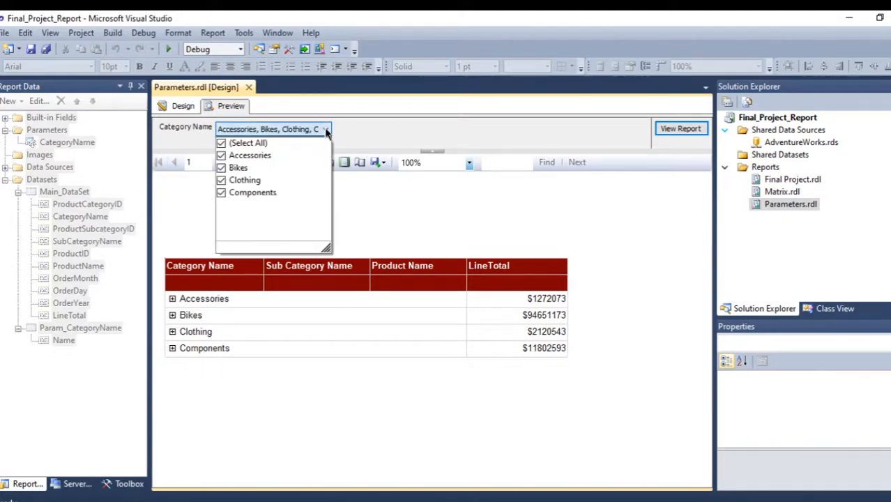
pyautogui.click(222, 144)
pyautogui.click(222, 169)
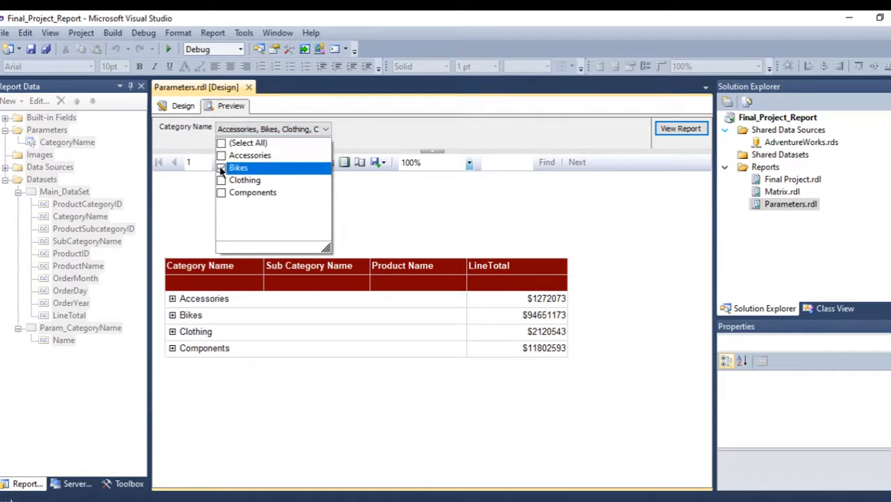
pyautogui.click(221, 156)
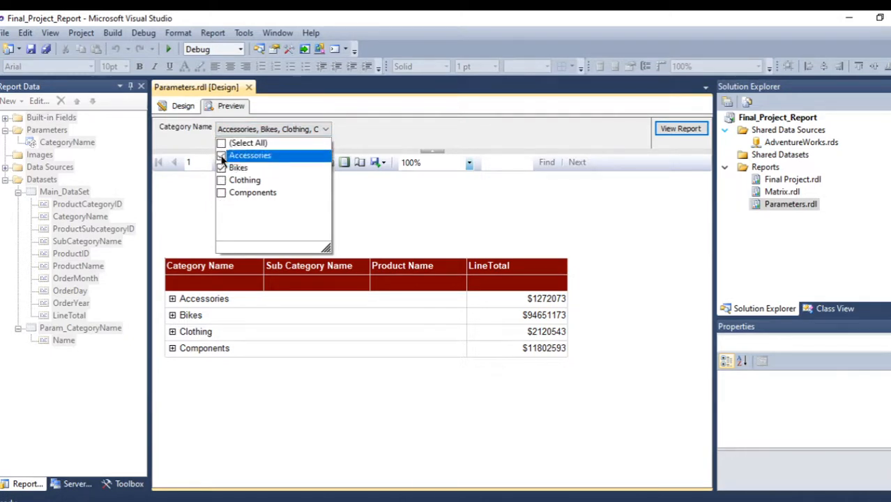
pyautogui.click(510, 139)
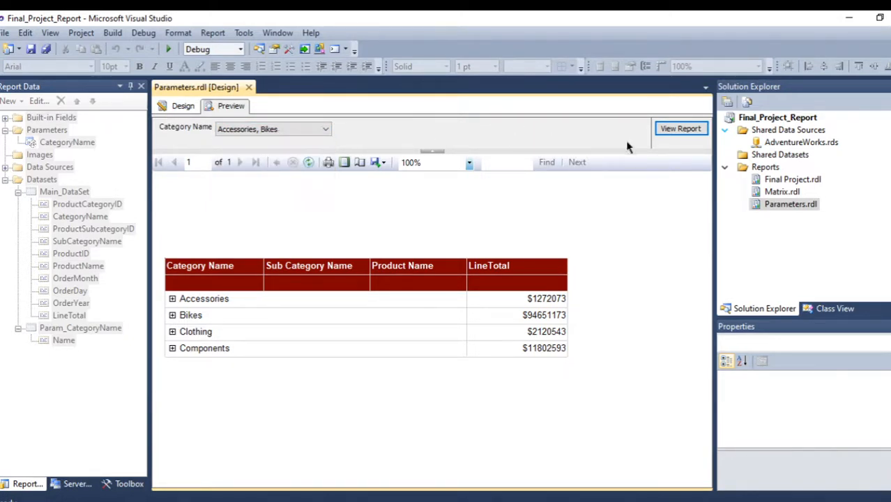
pyautogui.click(671, 129)
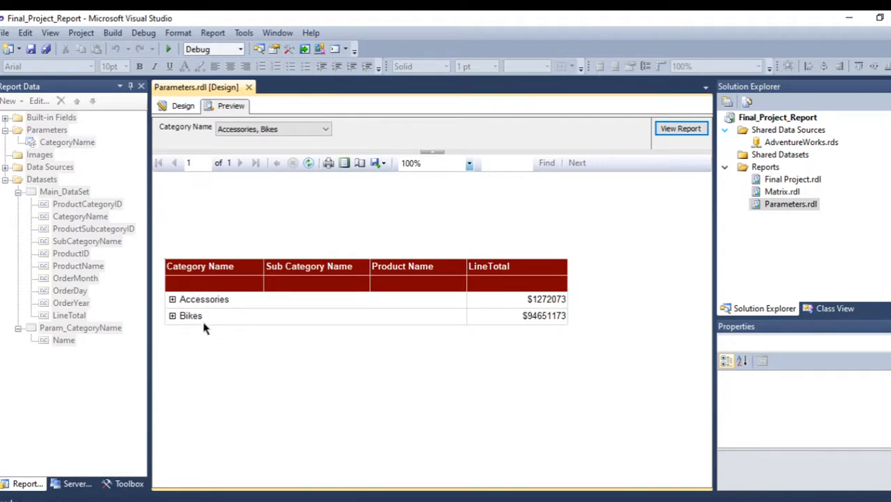
pyautogui.click(185, 106)
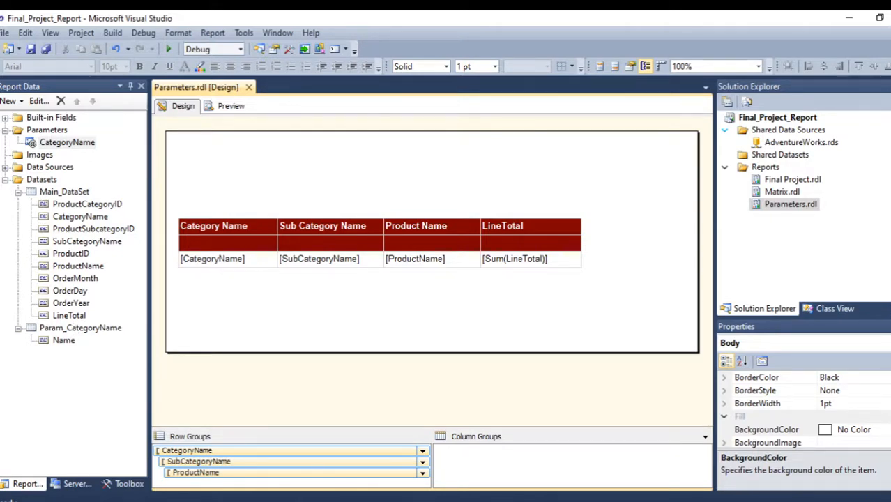
# Switch to SQL Server Management Studio, replace the table in the select Name query with Production.ProductSubcategory, and select the whole query.
pyautogui.click(544, 499)
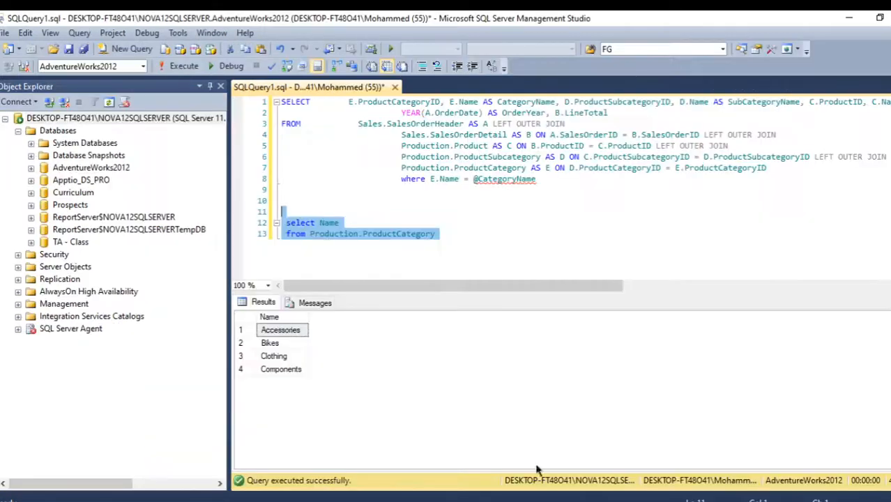
pyautogui.click(460, 243)
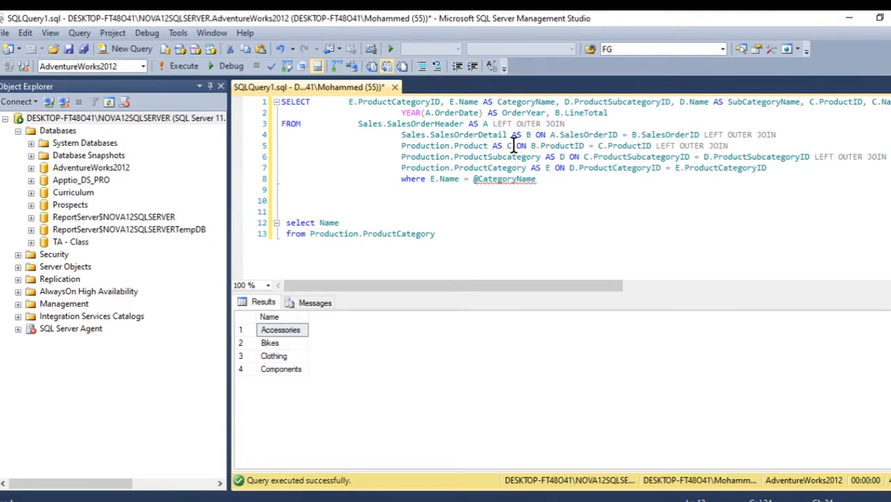
pyautogui.moveTo(543, 158); pyautogui.dragTo(401, 157)
pyautogui.hotkey('ctrl', 'c')
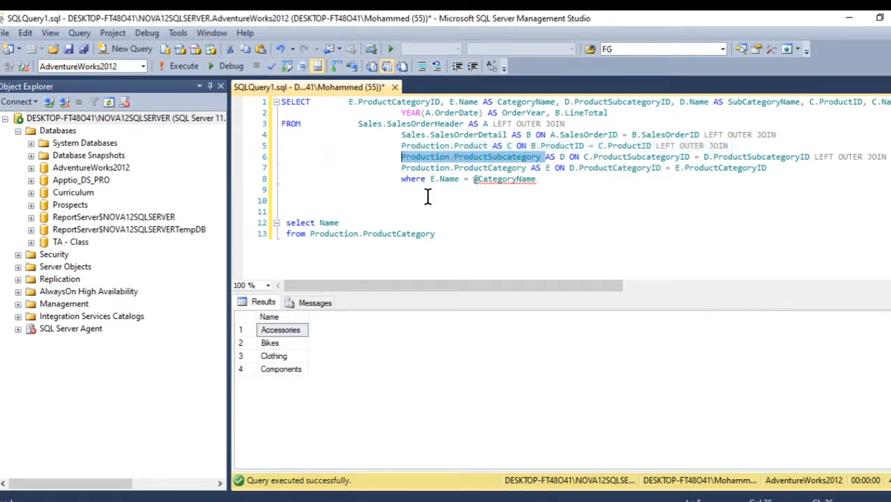
pyautogui.moveTo(435, 234); pyautogui.dragTo(310, 235)
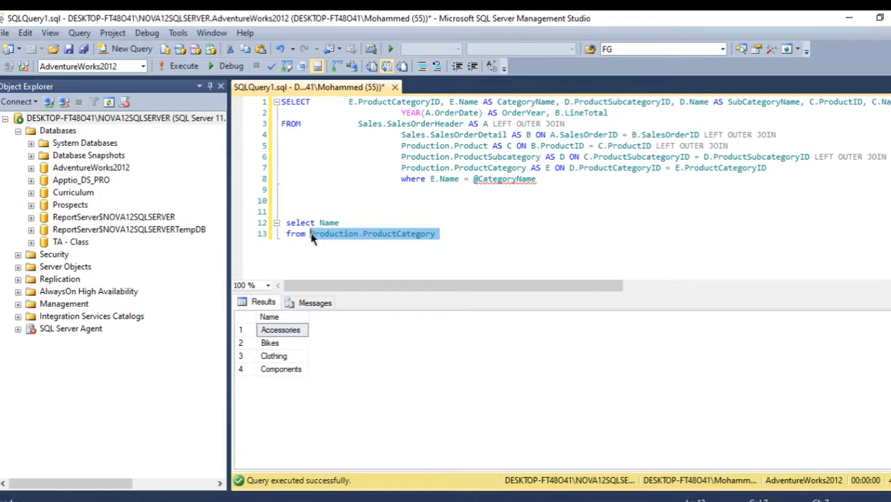
pyautogui.hotkey('ctrl', 'v')
pyautogui.moveTo(480, 236); pyautogui.dragTo(276, 223)
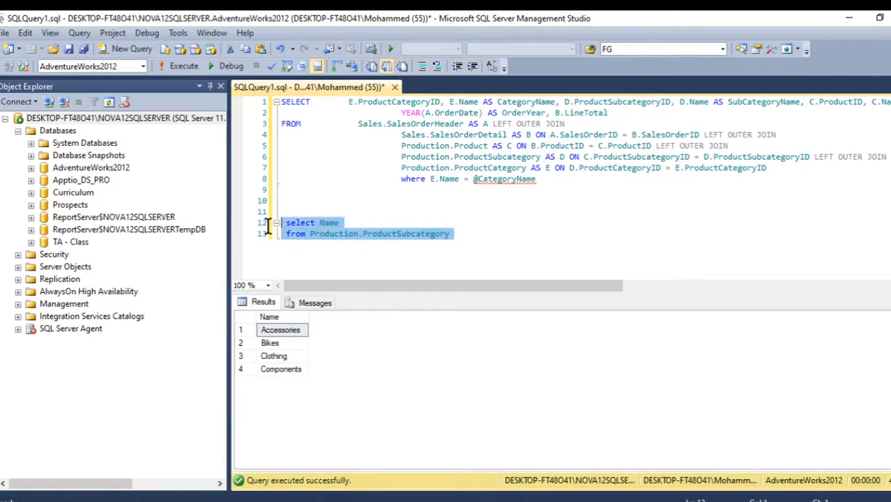
# Run the subcategory name query, copy its text, and switch to the report project in Visual Studio.
pyautogui.click(183, 66)
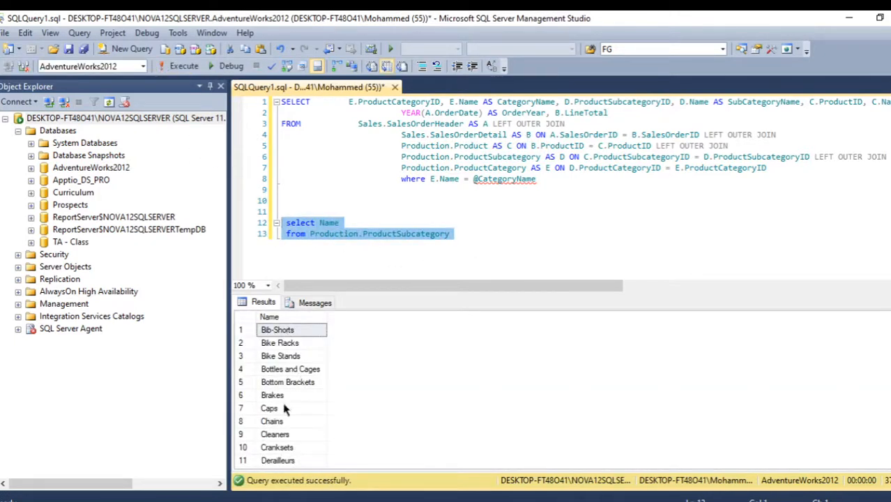
pyautogui.rightClick(317, 232)
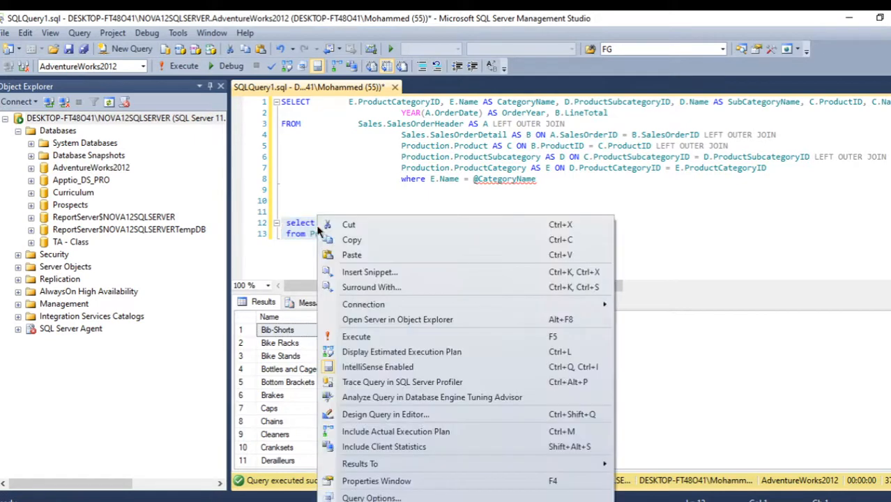
pyautogui.click(359, 238)
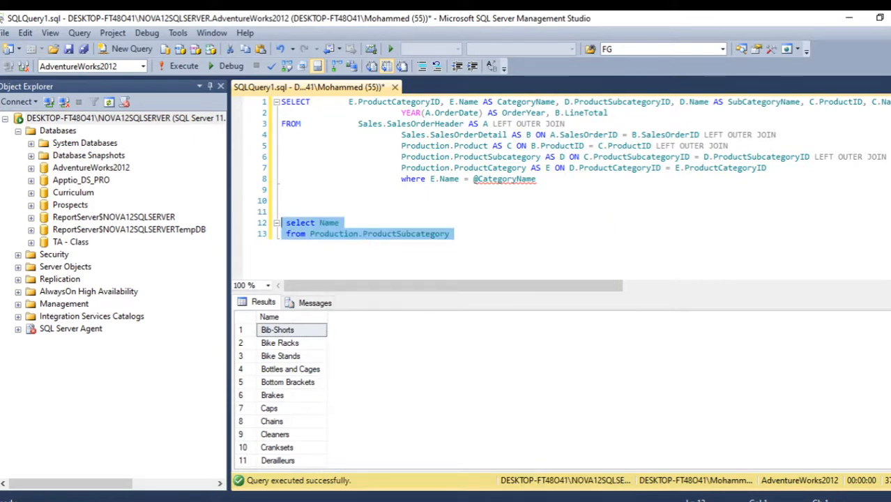
pyautogui.moveTo(454, 500)
pyautogui.click(377, 467)
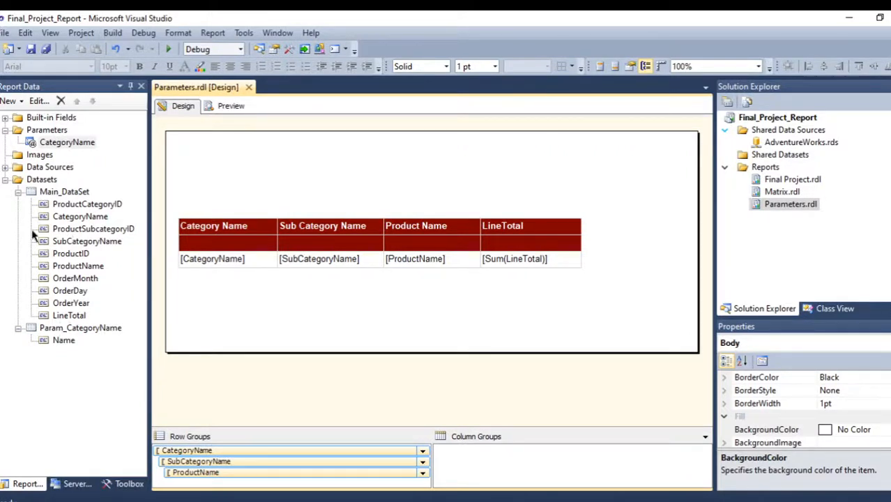
# Add a dataset named Param_SubCategoryName that is embedded in the report.
pyautogui.rightClick(33, 181)
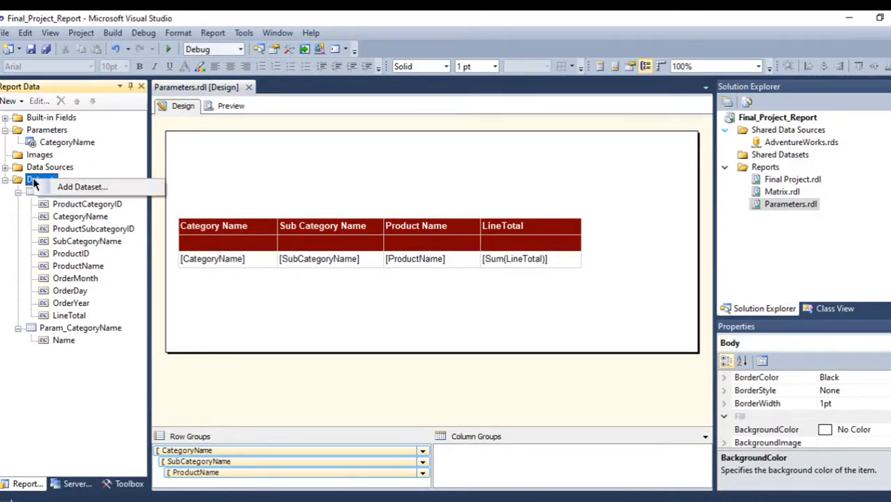
pyautogui.click(81, 188)
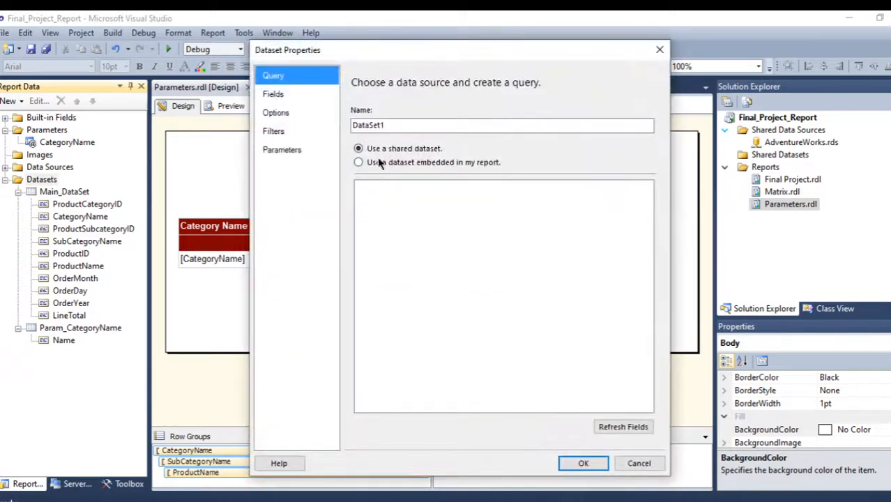
pyautogui.click(400, 126)
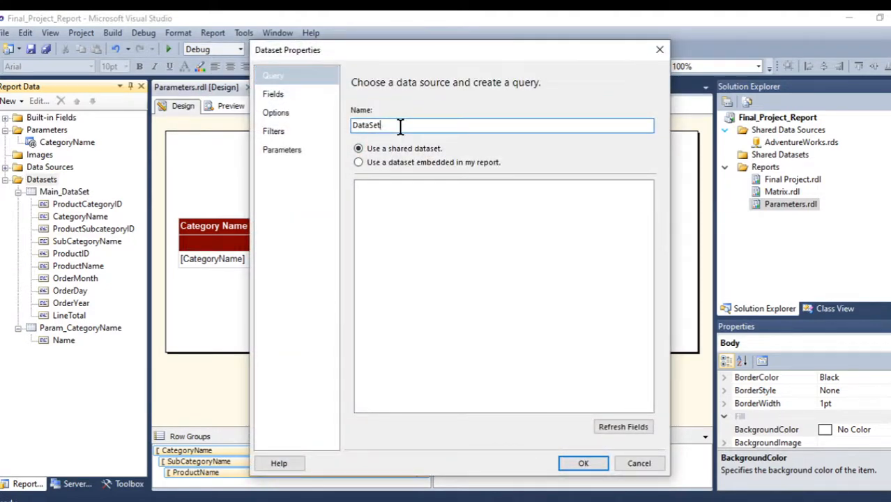
pyautogui.press('BackSpace')
pyautogui.press('BackSpace')
pyautogui.press('BackSpace')
pyautogui.press('BackSpace')
pyautogui.press('BackSpace')
pyautogui.press('BackSpace')
pyautogui.press('BackSpace')
pyautogui.click(378, 163)
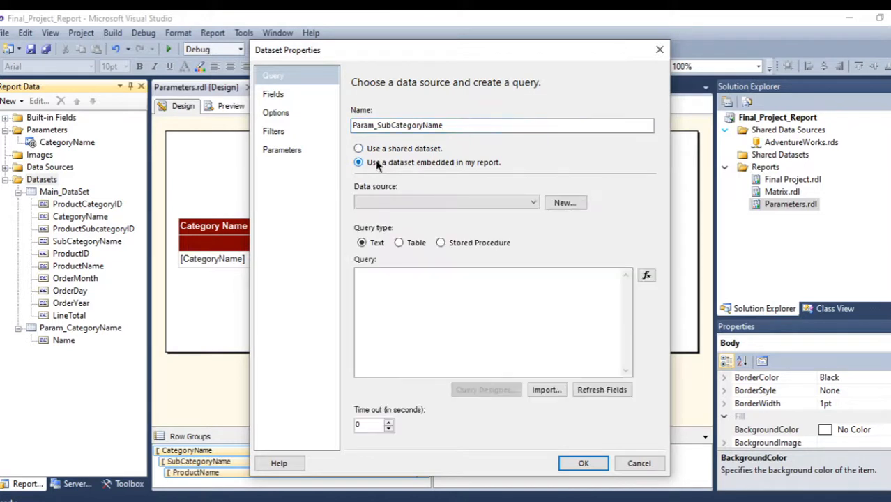
# Use AdventureWorks_DataSource as the dataset's data source and paste the copied Production.ProductSubcategory query as its text.
pyautogui.click(529, 204)
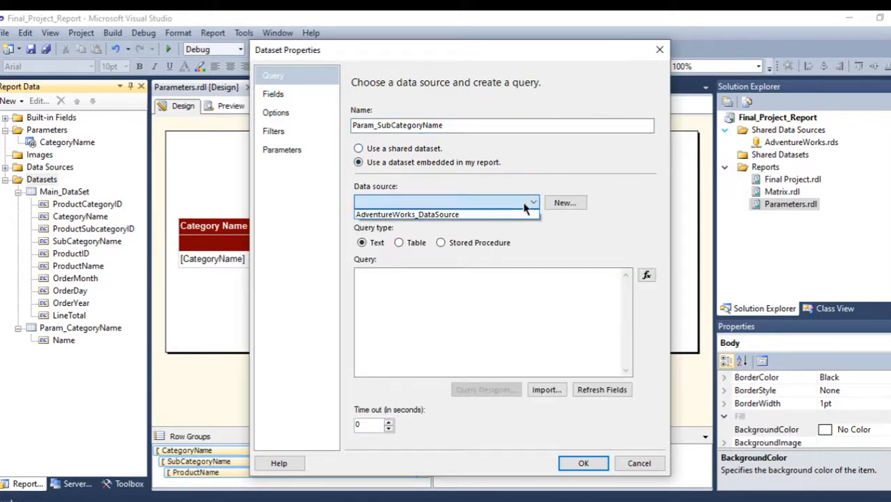
pyautogui.click(377, 214)
pyautogui.click(462, 302)
pyautogui.hotkey('ctrl', 'v')
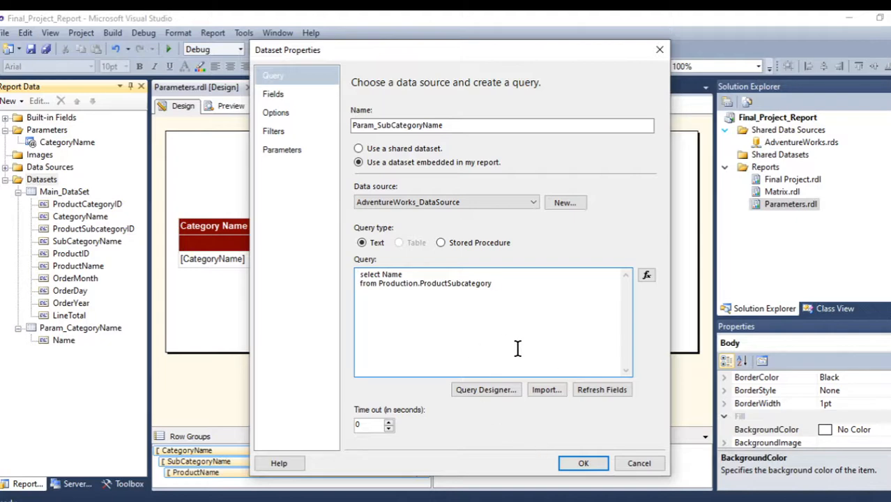
# Test the subcategory query in the Query Designer, then accept it and save the new dataset.
pyautogui.click(478, 390)
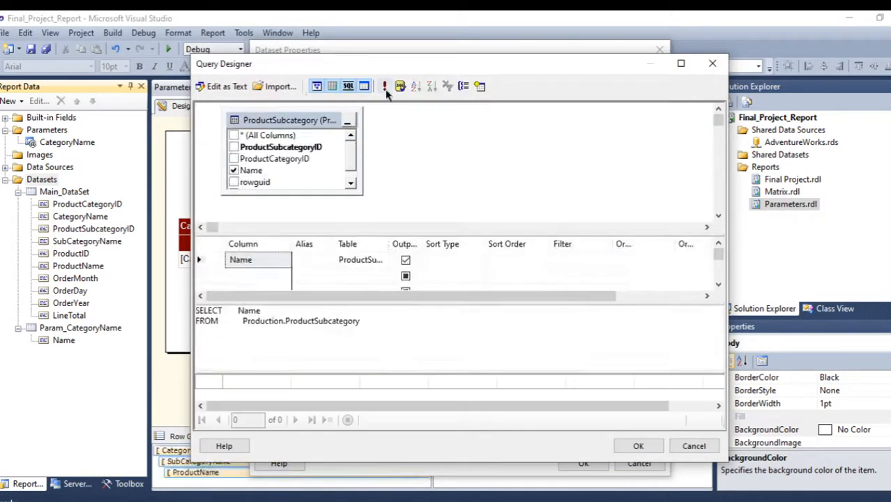
pyautogui.click(384, 86)
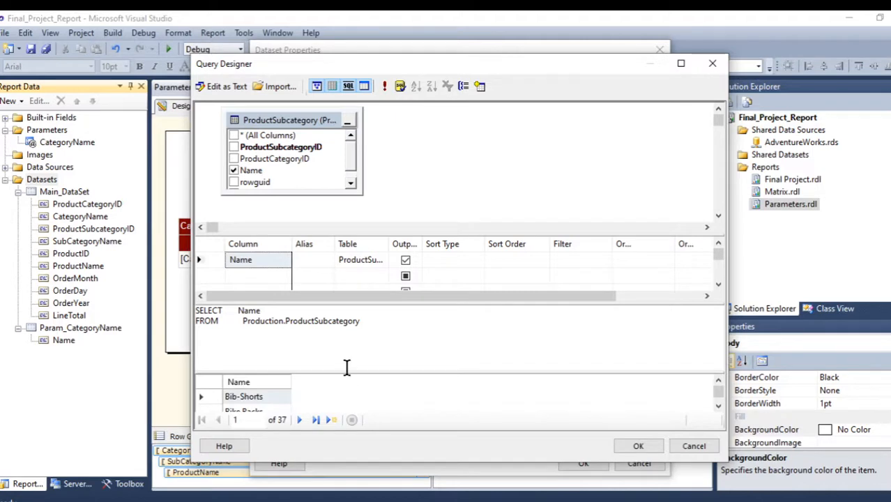
pyautogui.moveTo(348, 372); pyautogui.dragTo(348, 349)
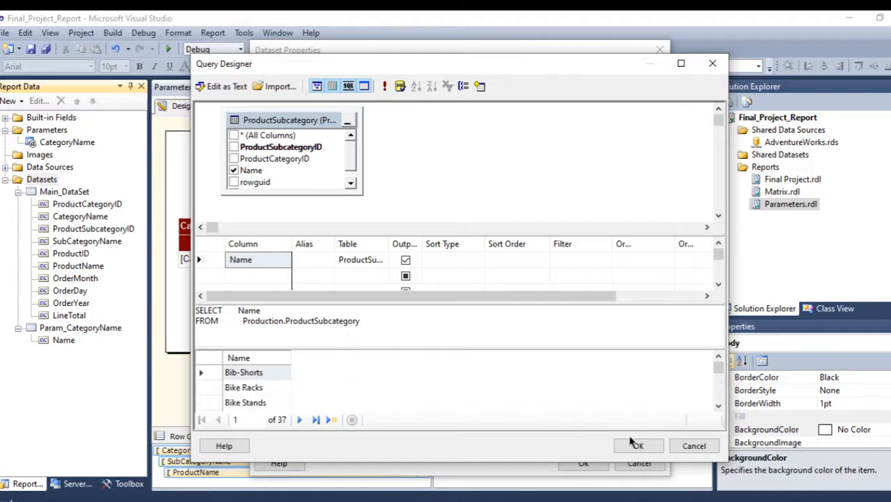
pyautogui.click(637, 444)
pyautogui.click(585, 463)
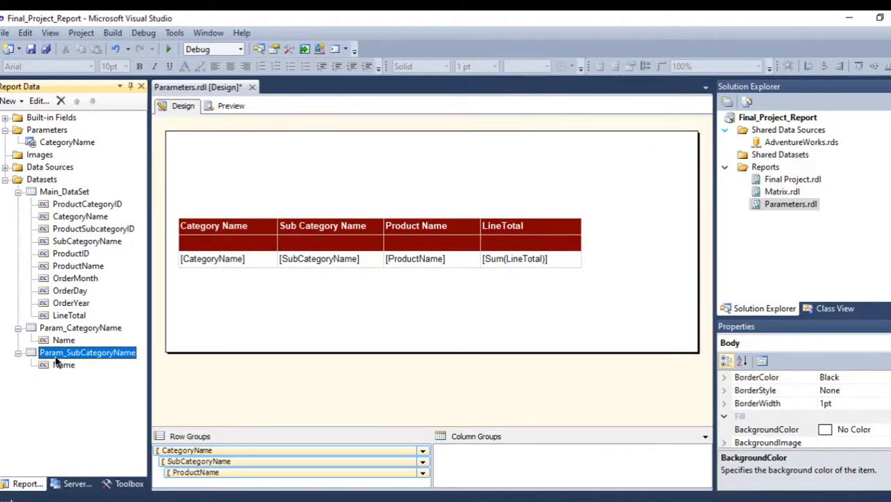
# In the Main_DataSet query, extend the end of the WHERE clause with AND D.Name.
pyautogui.rightClick(52, 197)
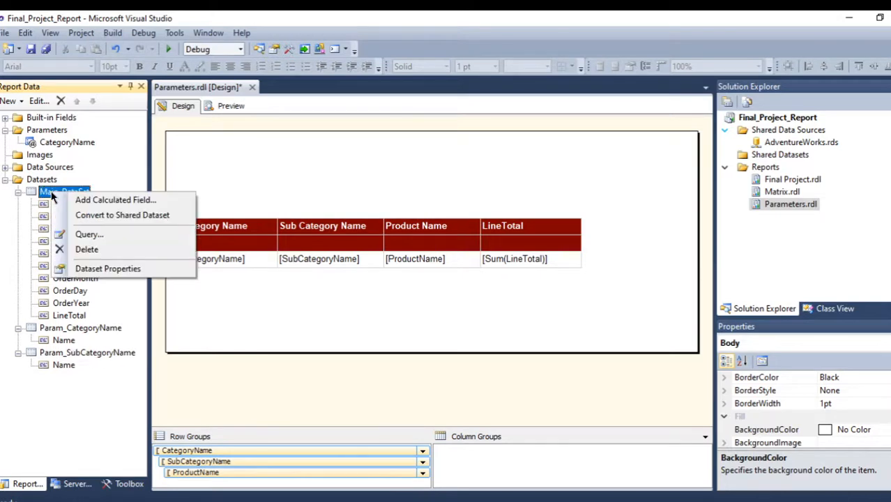
pyautogui.click(119, 268)
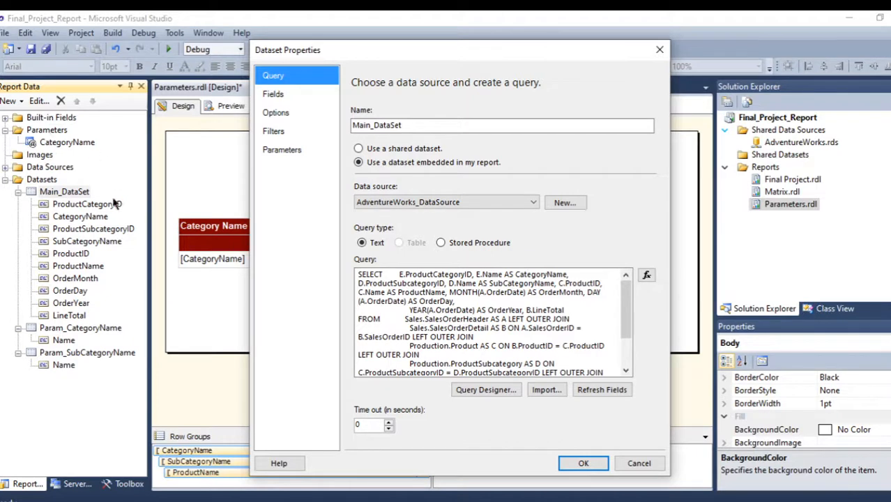
pyautogui.scroll(-2, 492, 343)
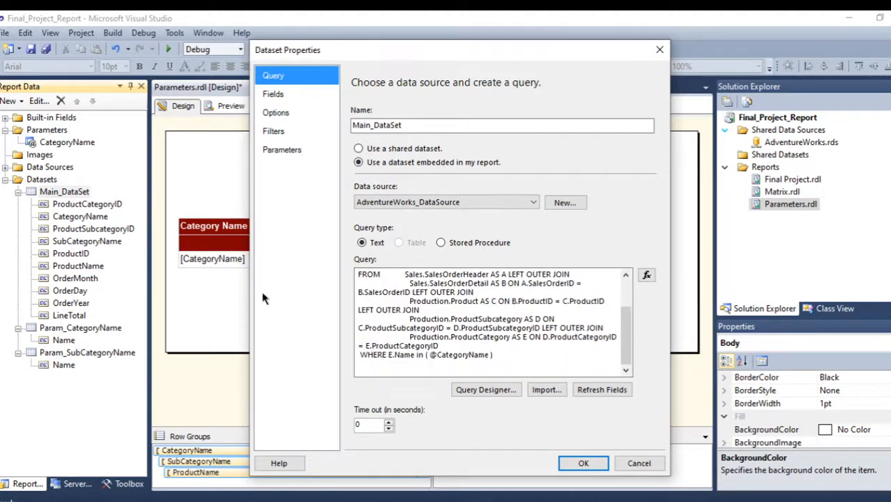
pyautogui.click(501, 350)
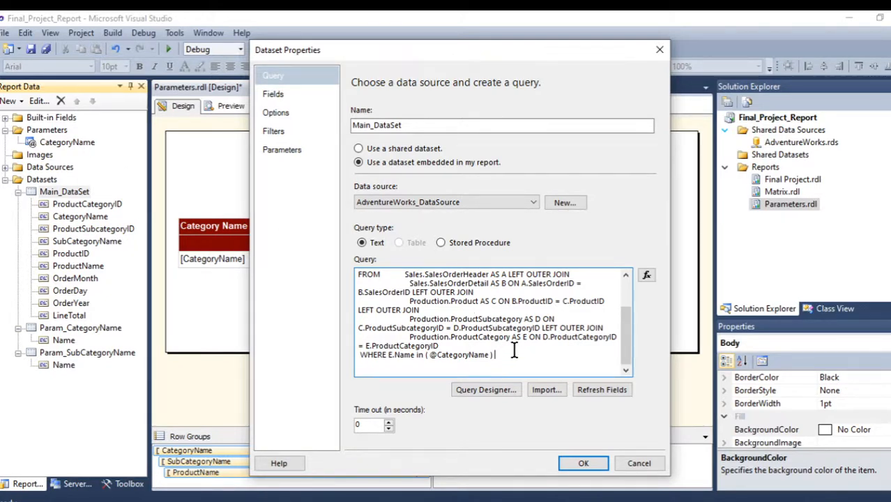
pyautogui.write('AN')
pyautogui.write('D')
pyautogui.write('.Name')
# Check in the Management Studio query which table alias supplies SubCategoryName, and return to the Main_DataSet properties.
pyautogui.scroll(2, 532, 336)
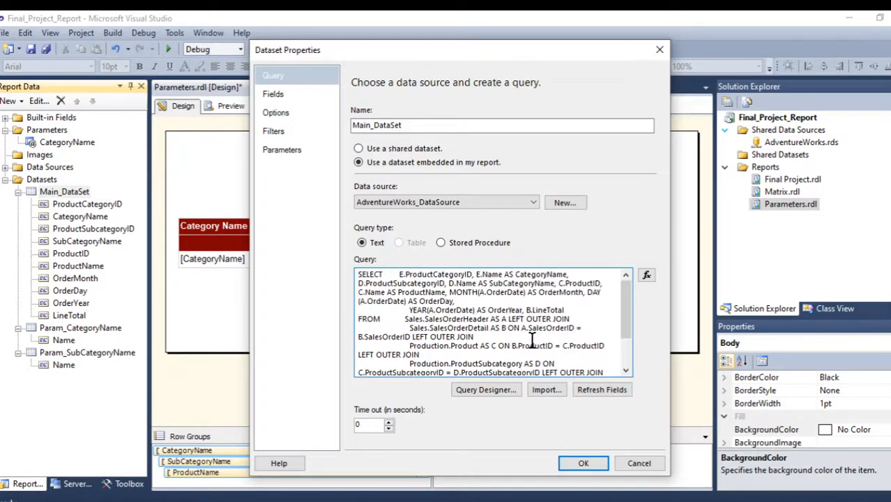
pyautogui.hotkey('alt', 'Tab')
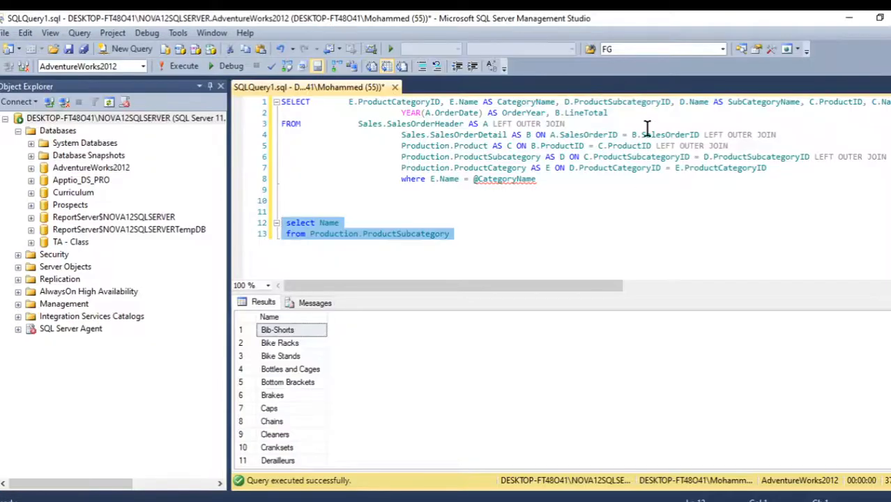
pyautogui.click(781, 102)
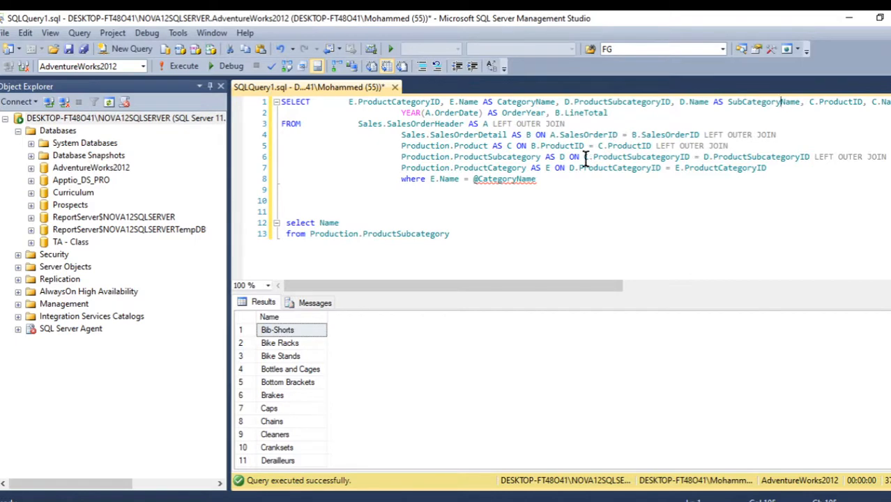
pyautogui.moveTo(573, 156); pyautogui.dragTo(404, 156)
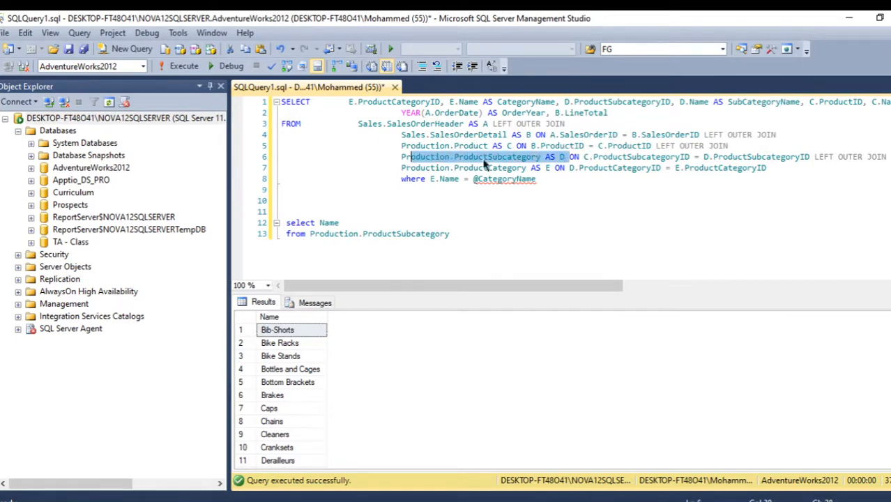
pyautogui.click(585, 185)
pyautogui.click(850, 18)
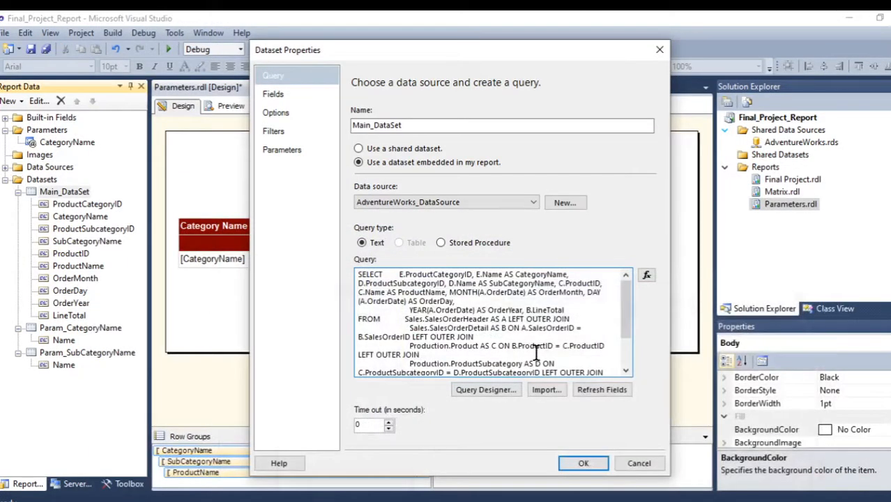
pyautogui.scroll(-2, 565, 363)
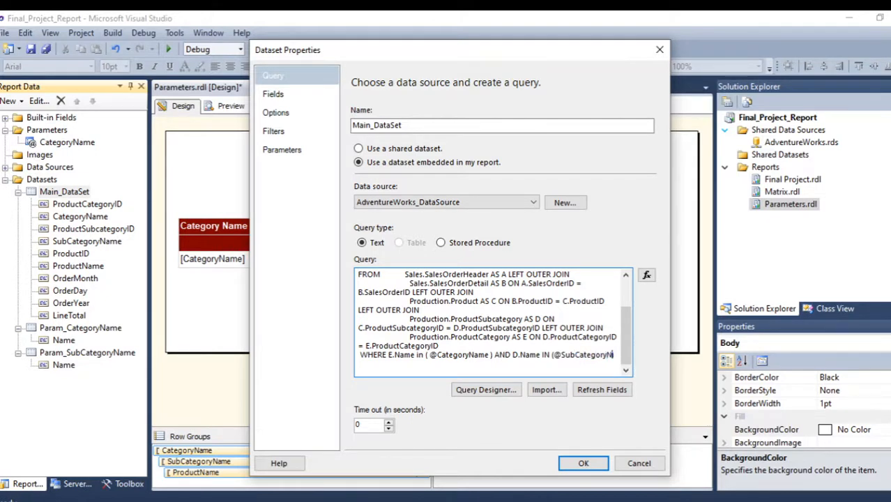
pyautogui.write('ame')
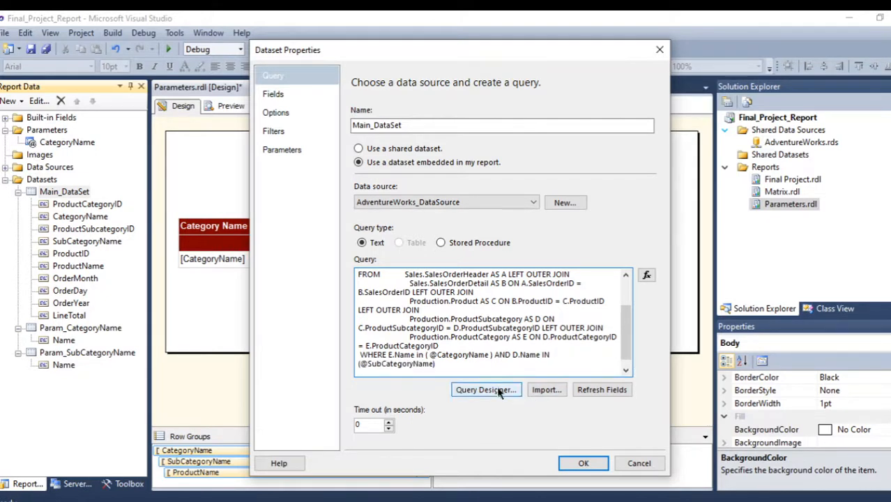
pyautogui.write(')')
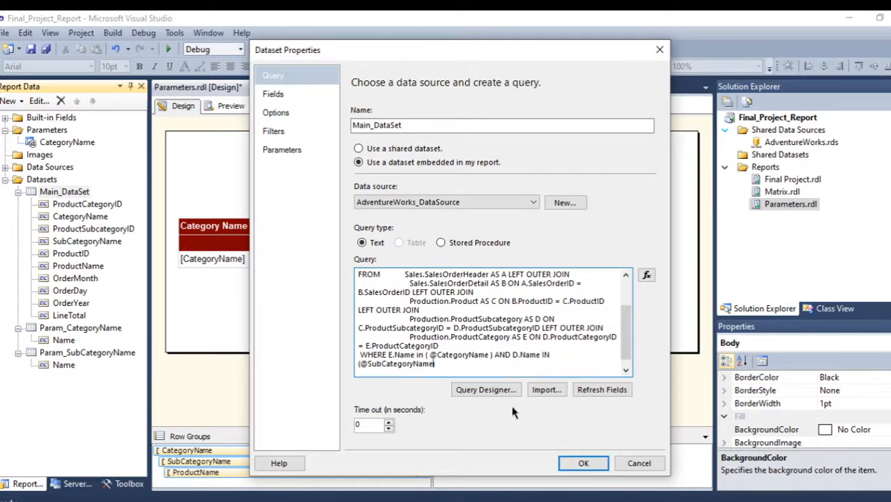
pyautogui.click(583, 463)
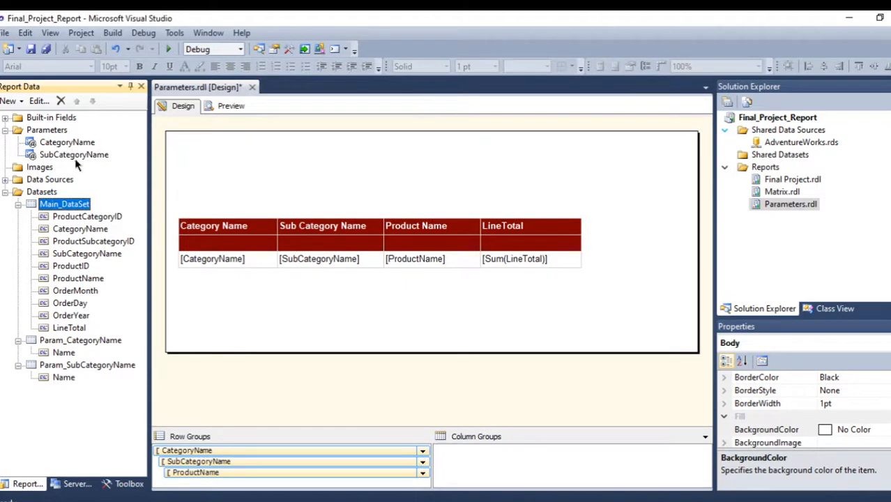
pyautogui.click(65, 156)
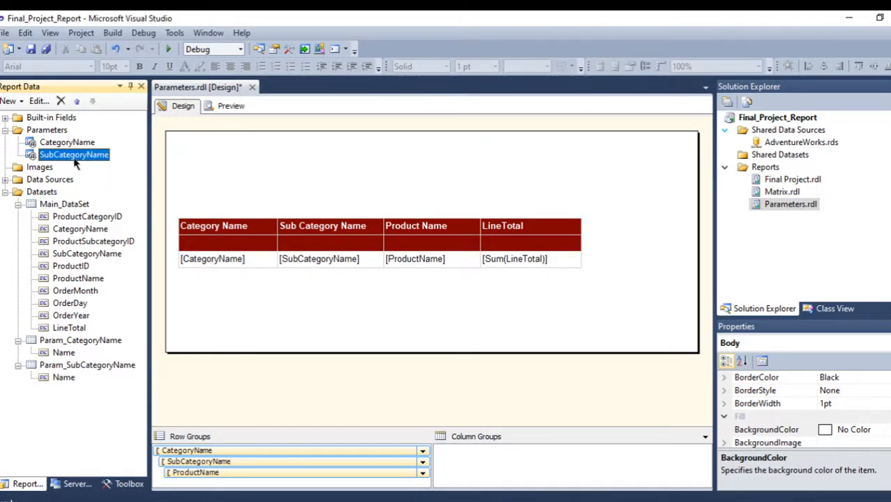
pyautogui.click(62, 369)
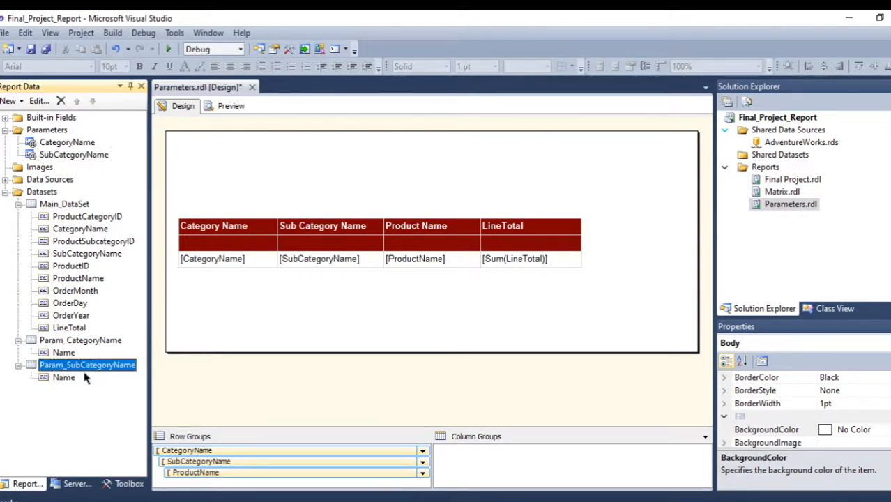
pyautogui.click(57, 204)
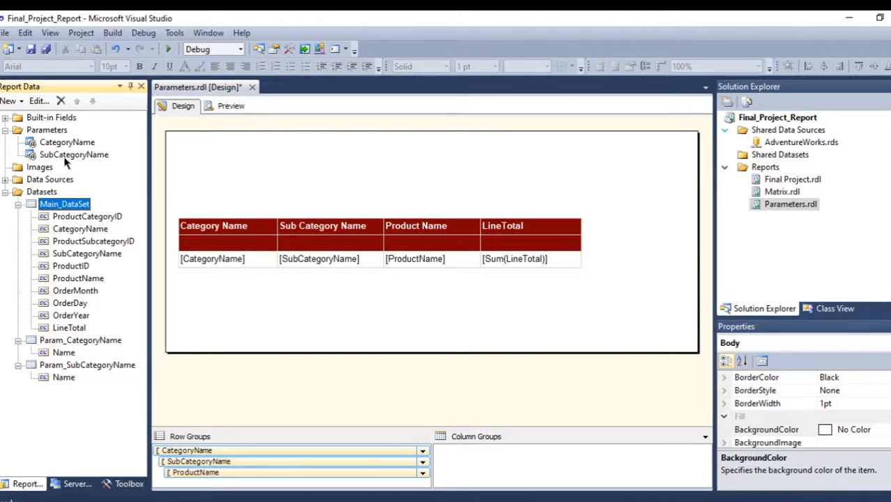
# Allow multiple values for the SubCategoryName report parameter in its properties.
pyautogui.click(69, 155)
pyautogui.rightClick(70, 162)
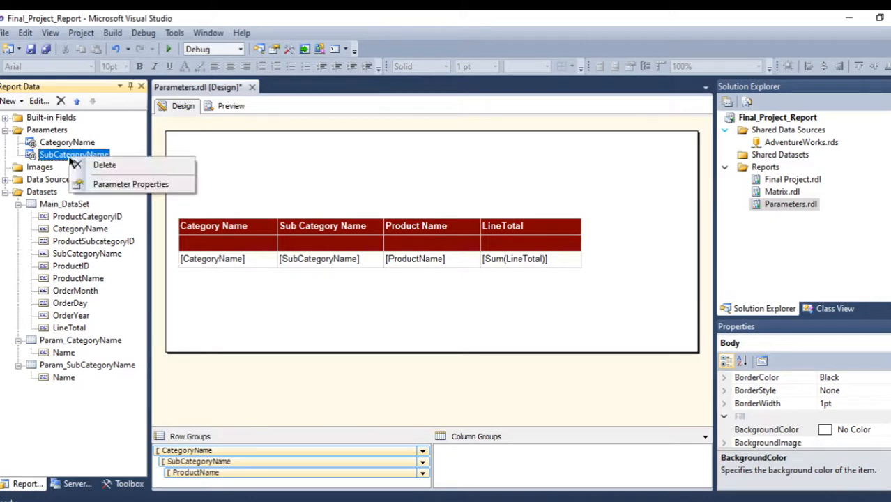
pyautogui.click(120, 182)
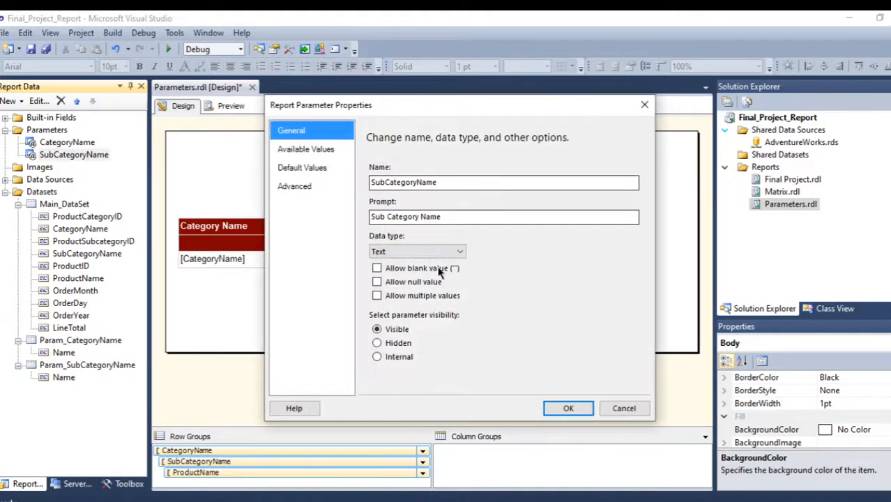
pyautogui.click(377, 296)
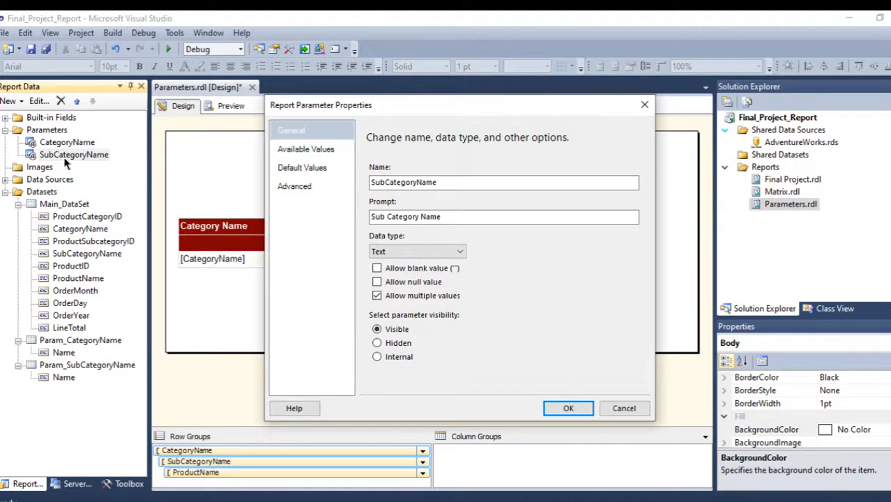
# Set the SubCategoryName parameter's available values to come from the Param_SubCategoryName dataset query, with Name as both value and label field.
pyautogui.click(316, 156)
pyautogui.click(404, 211)
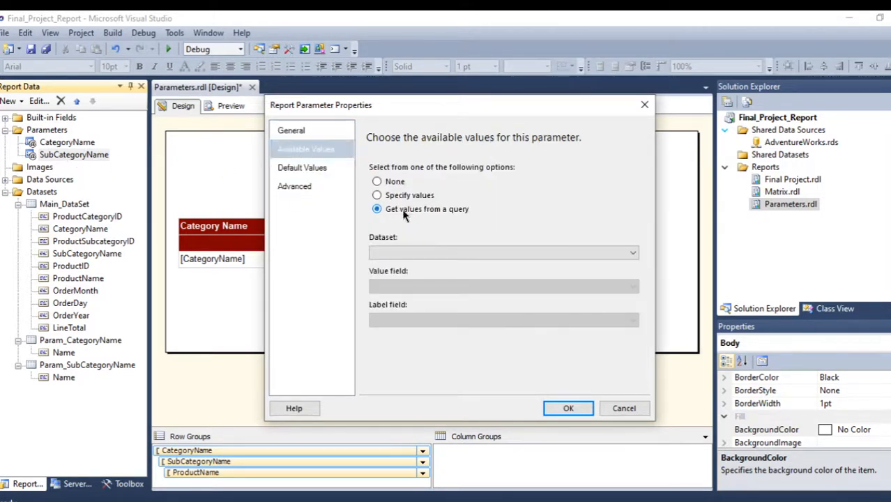
pyautogui.click(457, 256)
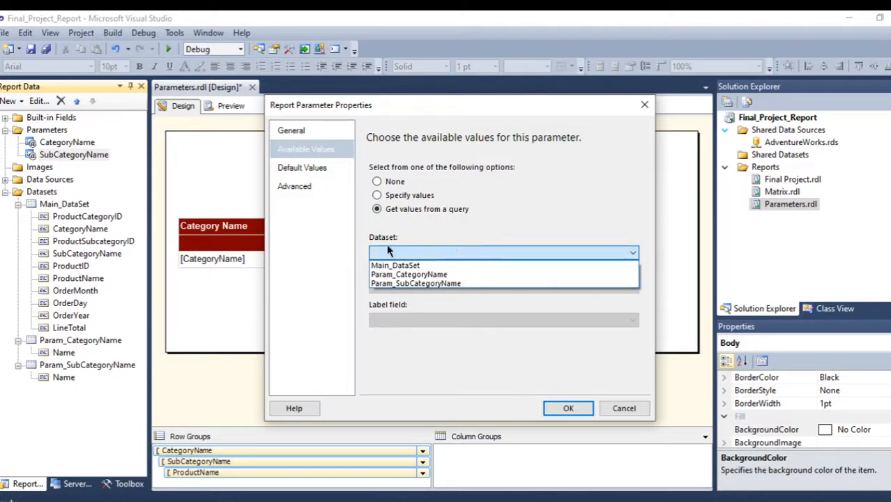
pyautogui.click(402, 284)
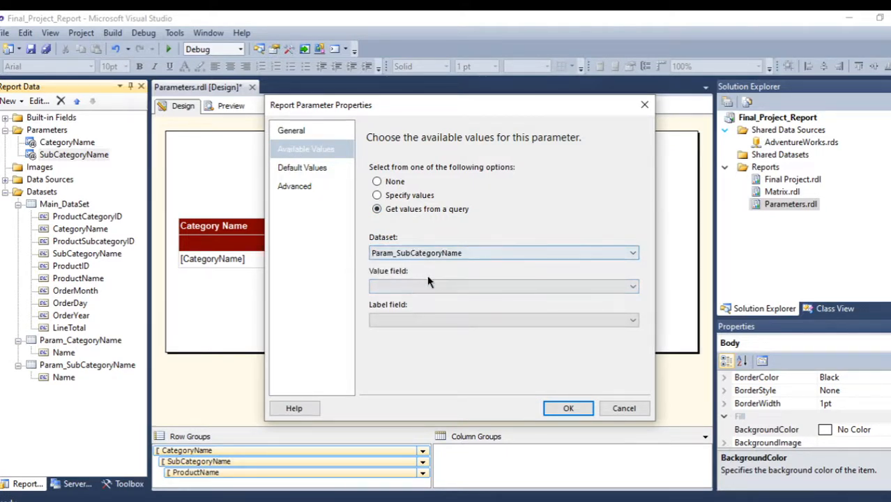
pyautogui.click(448, 287)
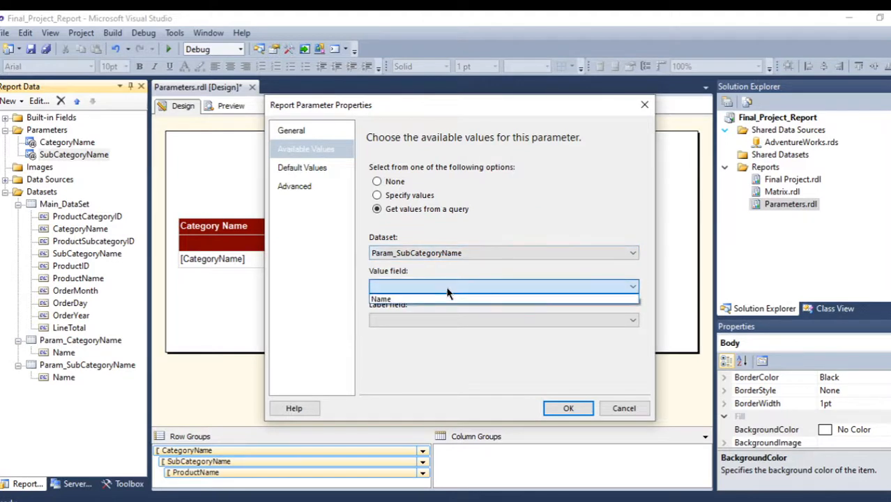
pyautogui.click(399, 300)
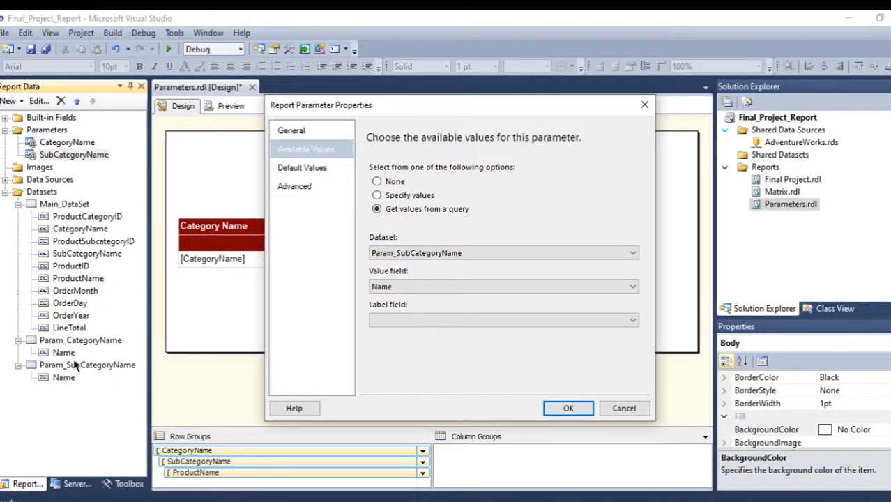
pyautogui.click(450, 319)
pyautogui.click(393, 333)
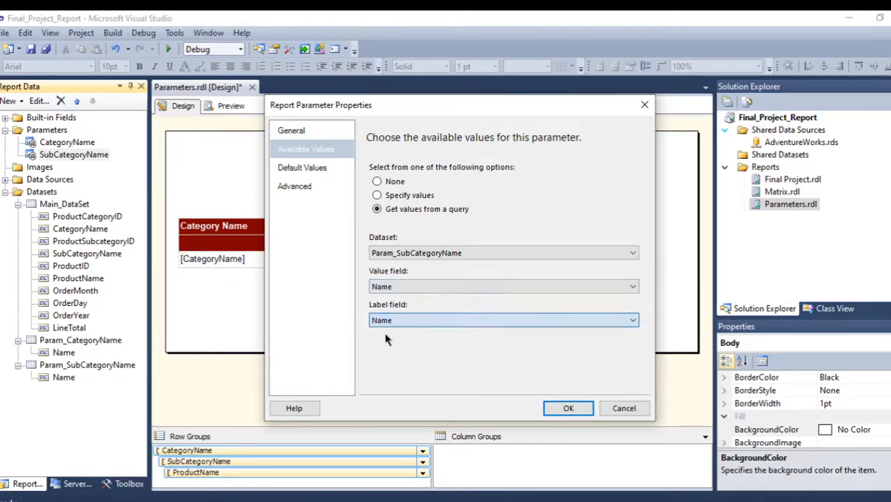
# Get the SubCategoryName parameter's default values from the Param_SubCategoryName query using the Name value field, and apply the parameter properties.
pyautogui.click(302, 173)
pyautogui.click(377, 208)
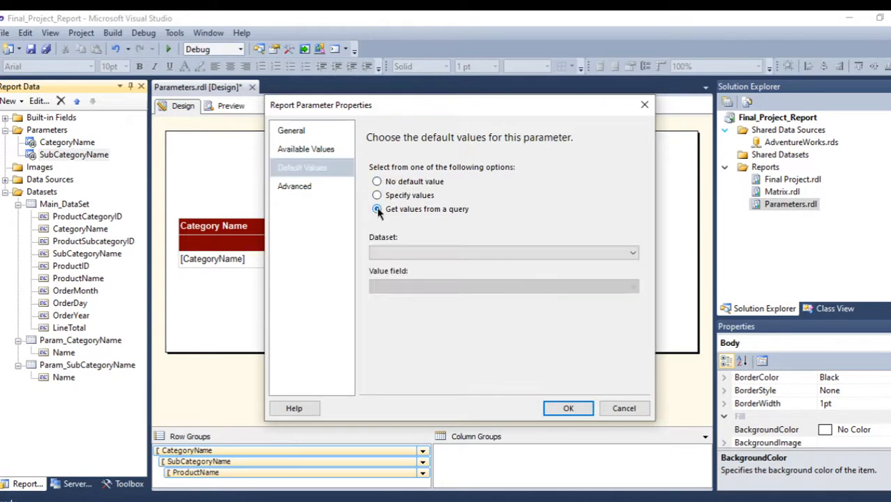
pyautogui.click(448, 252)
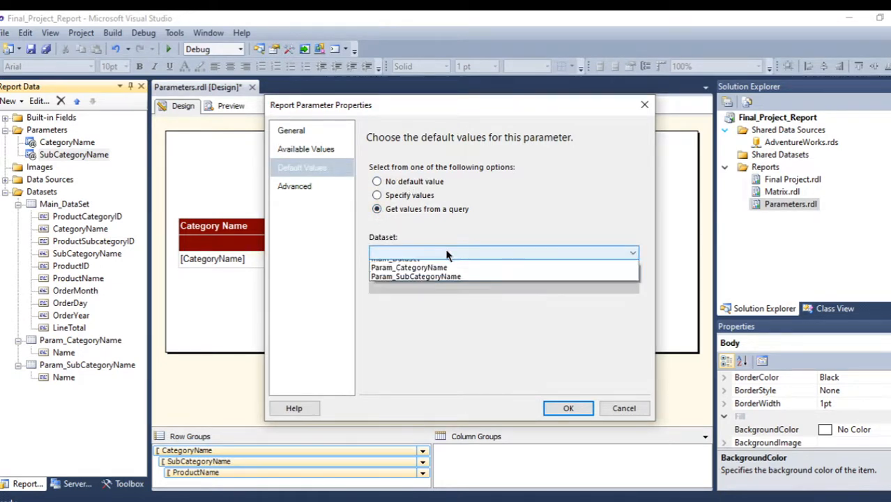
pyautogui.click(419, 284)
pyautogui.click(430, 286)
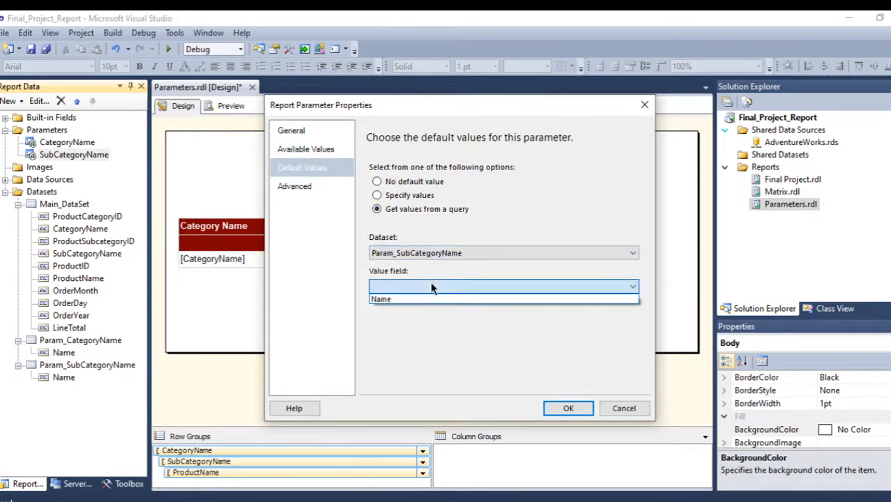
pyautogui.click(398, 299)
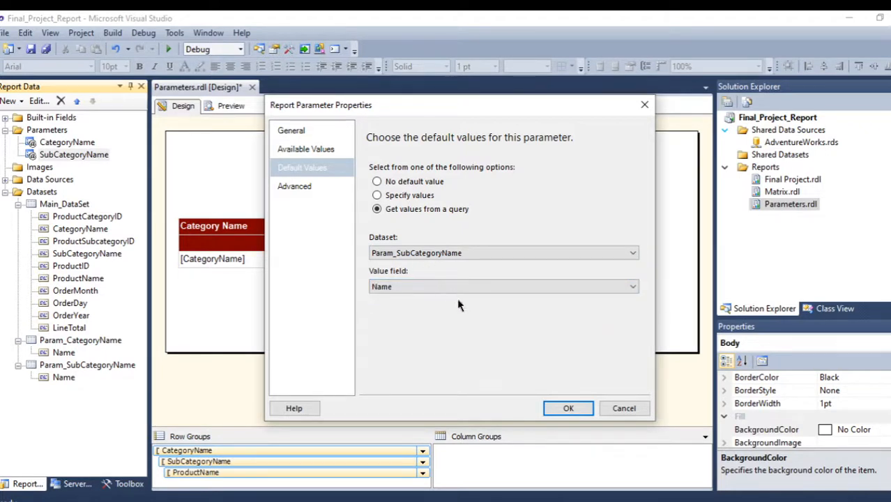
pyautogui.click(568, 408)
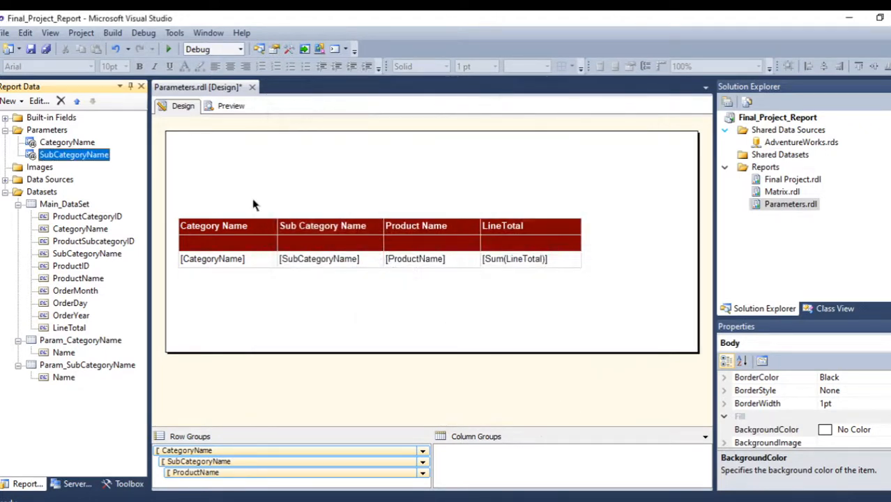
# Preview the Parameters.rdl report and expand the Accessories category to inspect its subcategories.
pyautogui.click(222, 108)
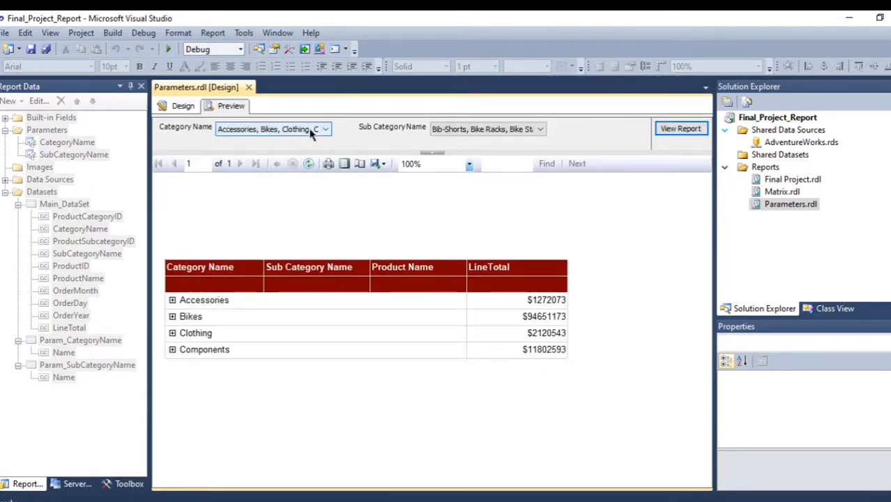
pyautogui.click(172, 301)
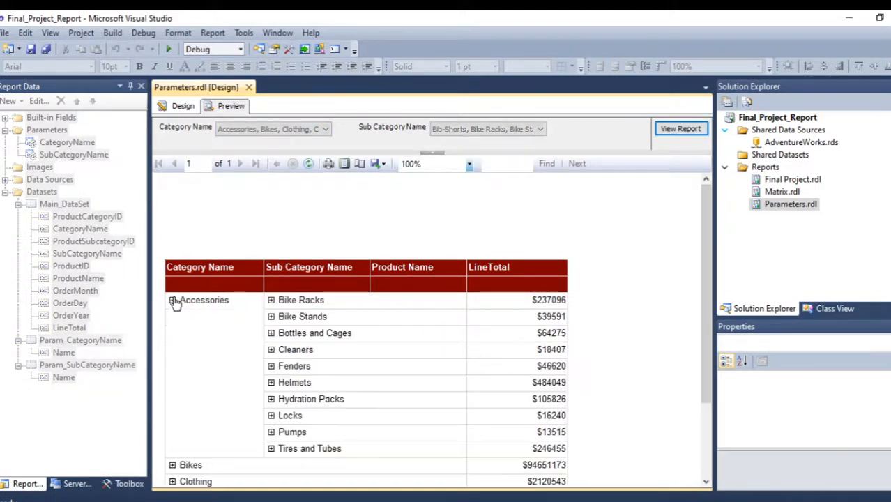
pyautogui.scroll(-1, 240, 322)
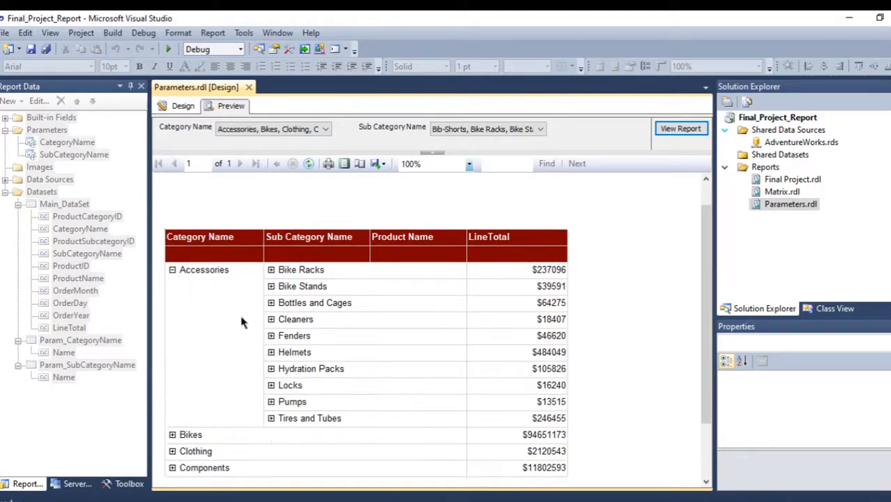
pyautogui.scroll(1, 242, 319)
# Clear all Category Name selections in the report preview and choose only Accessories.
pyautogui.click(323, 133)
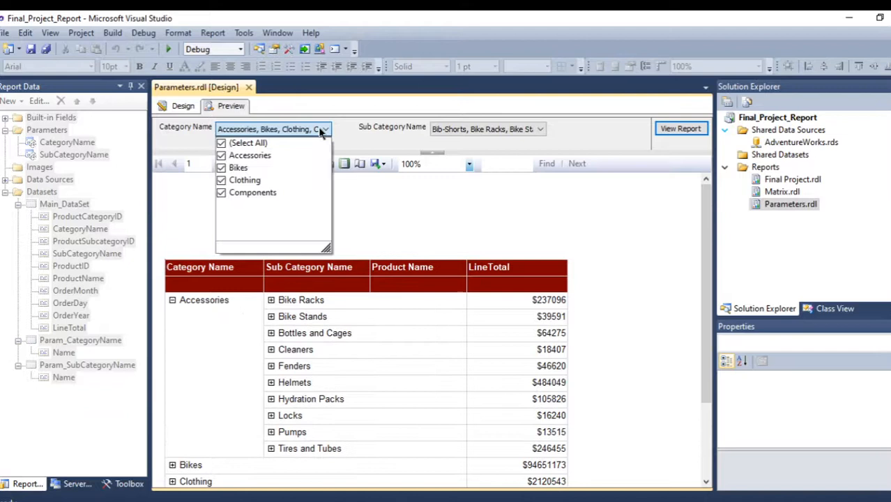
pyautogui.click(222, 143)
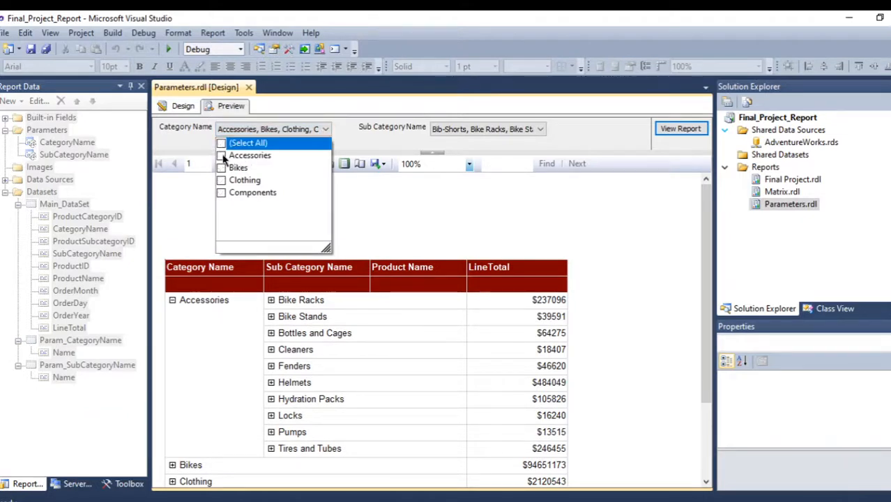
pyautogui.click(222, 156)
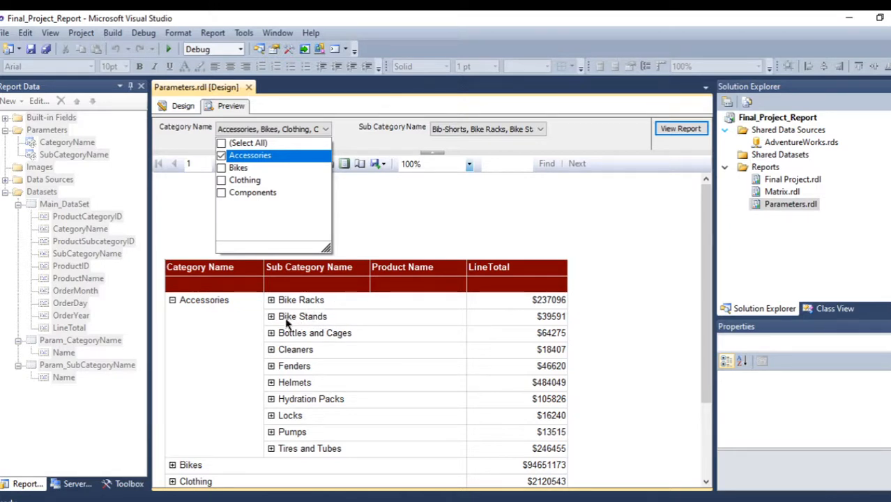
# Limit Sub Category Name to Bike Racks and Bike Stands, run the report, and expand the Accessories row.
pyautogui.click(539, 131)
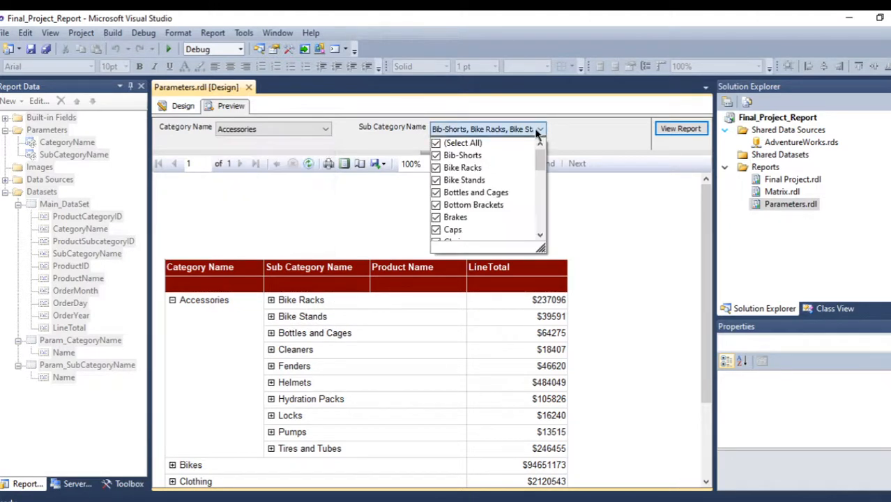
pyautogui.click(436, 143)
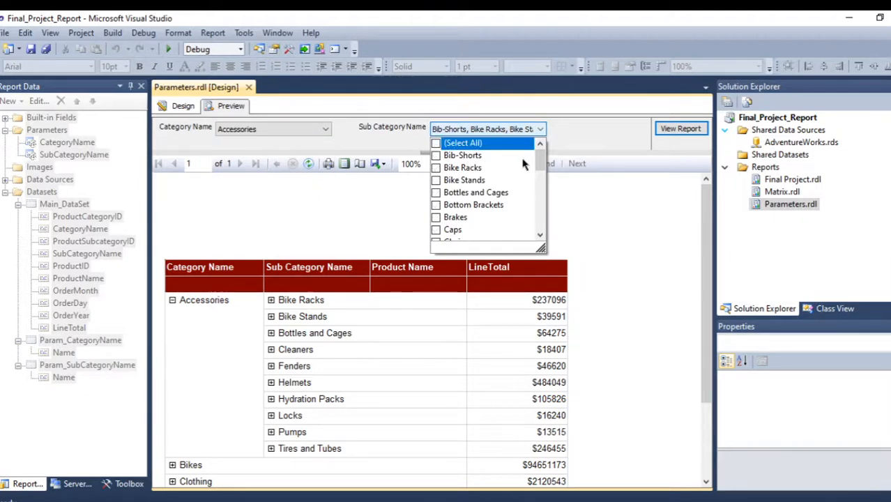
pyautogui.click(437, 169)
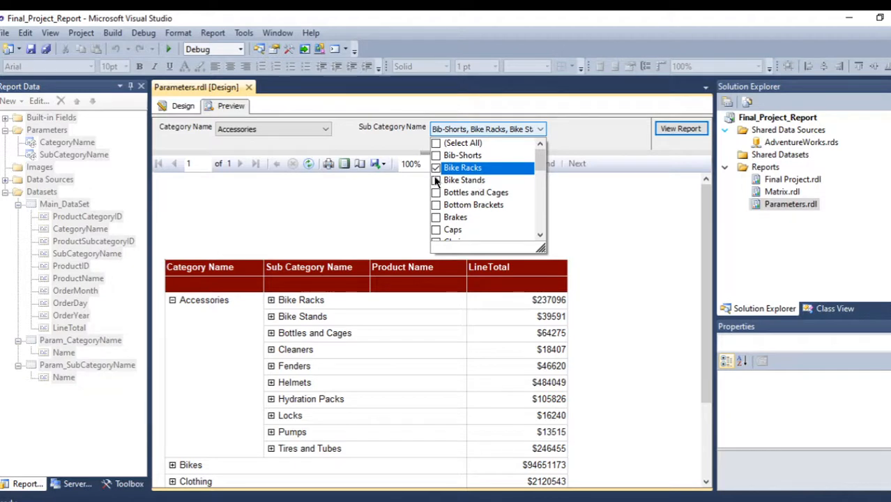
pyautogui.click(436, 181)
pyautogui.click(584, 145)
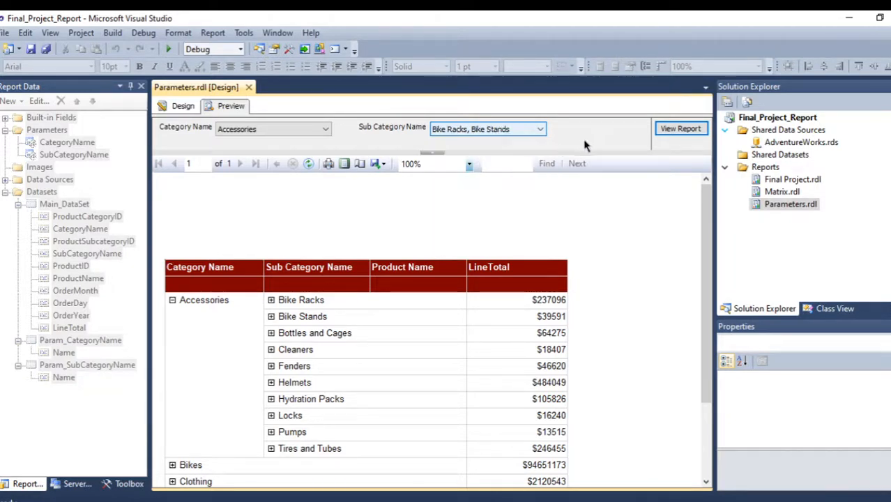
pyautogui.click(678, 131)
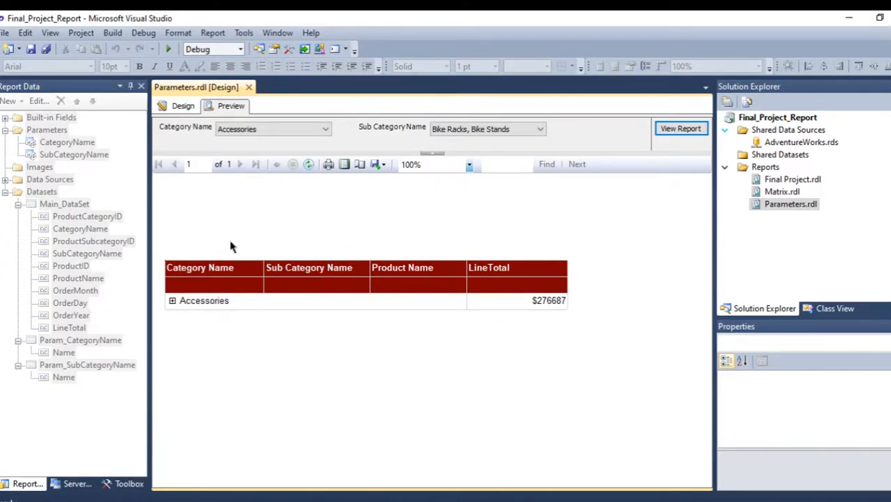
pyautogui.click(172, 301)
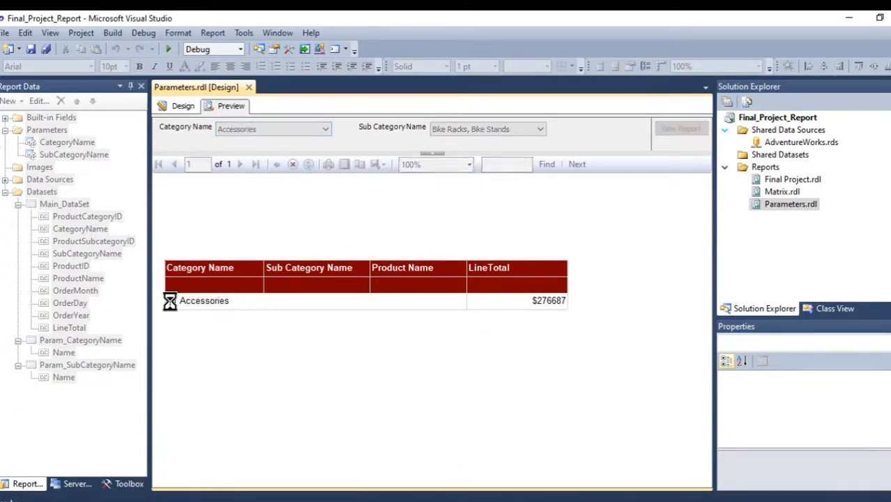